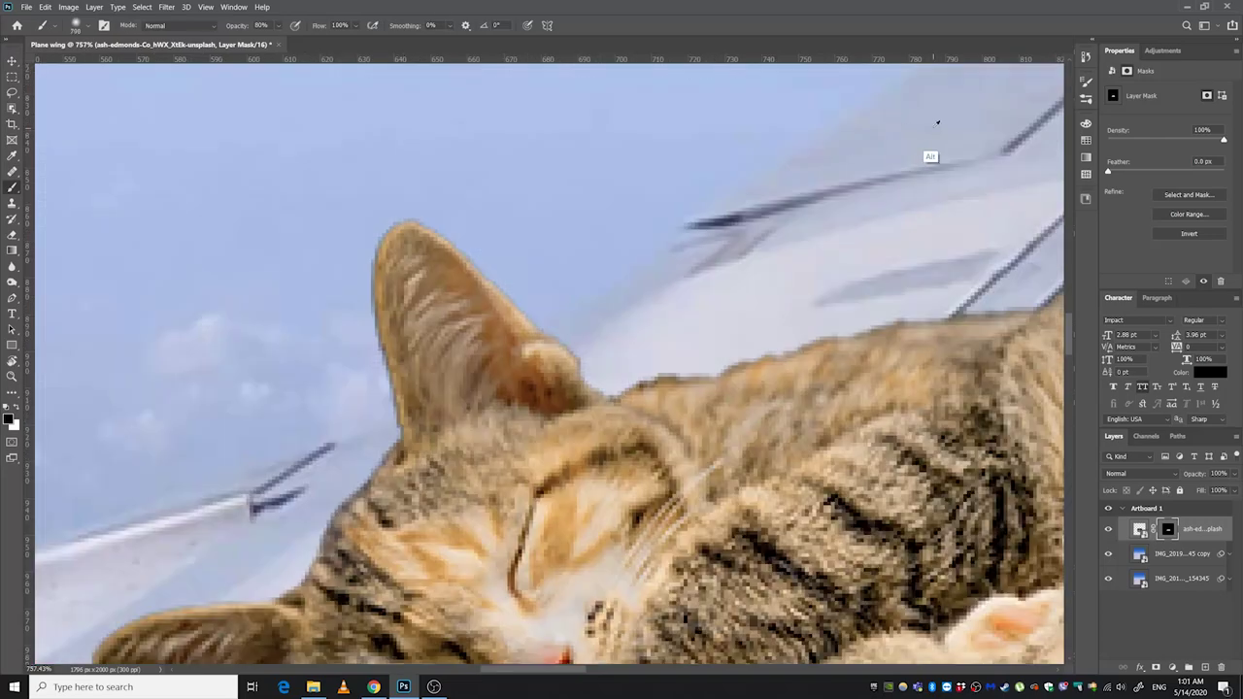
# Set the mask brush to 10 px with 0% hardness
pyautogui.keyDown('alt'); pyautogui.rightClick(929, 142); pyautogui.keyUp('alt')
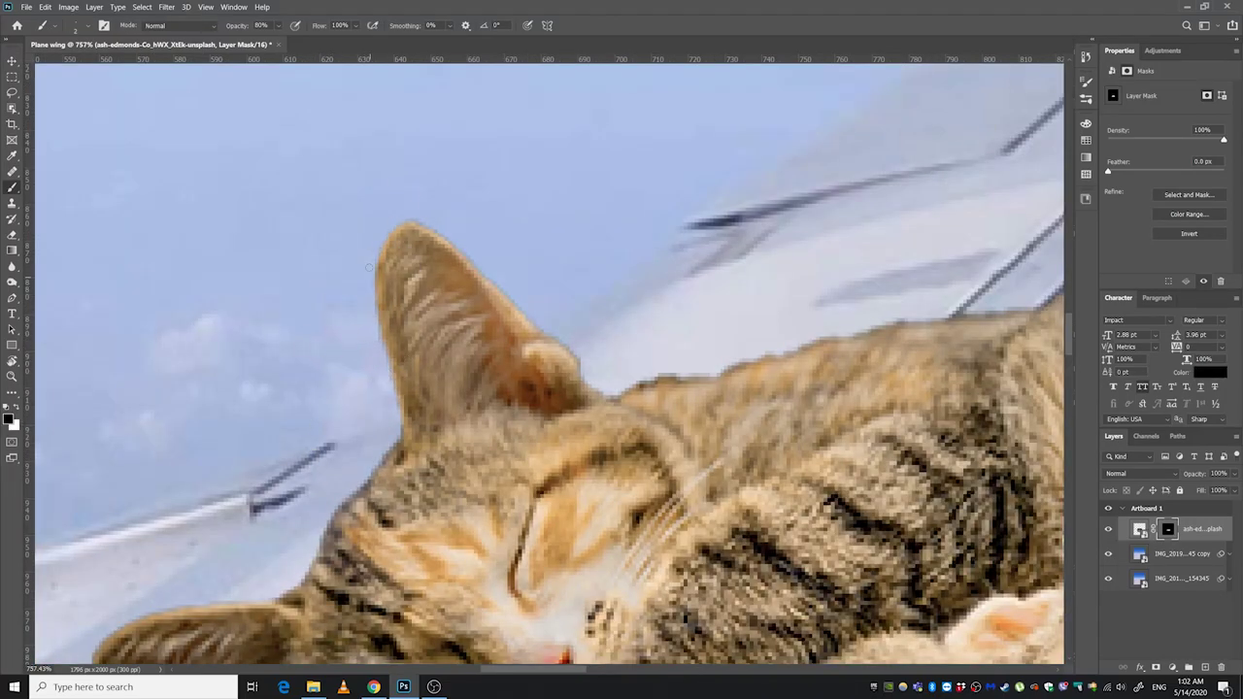
# Move and rotate the close-up view onto the cat's face and ear
pyautogui.moveTo(370, 264); pyautogui.dragTo(476, 427)
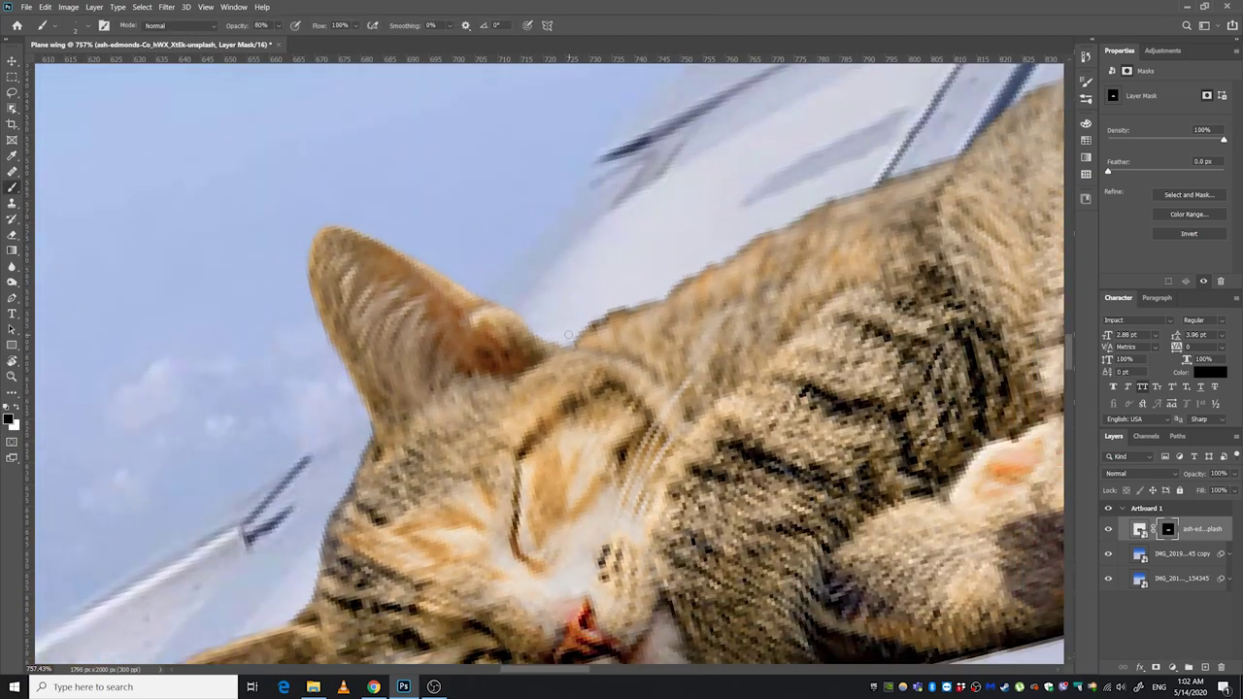
pyautogui.moveTo(559, 323)
pyautogui.mouseDown()
pyautogui.moveTo(561, 312)
pyautogui.moveTo(387, 415)
pyautogui.mouseUp()
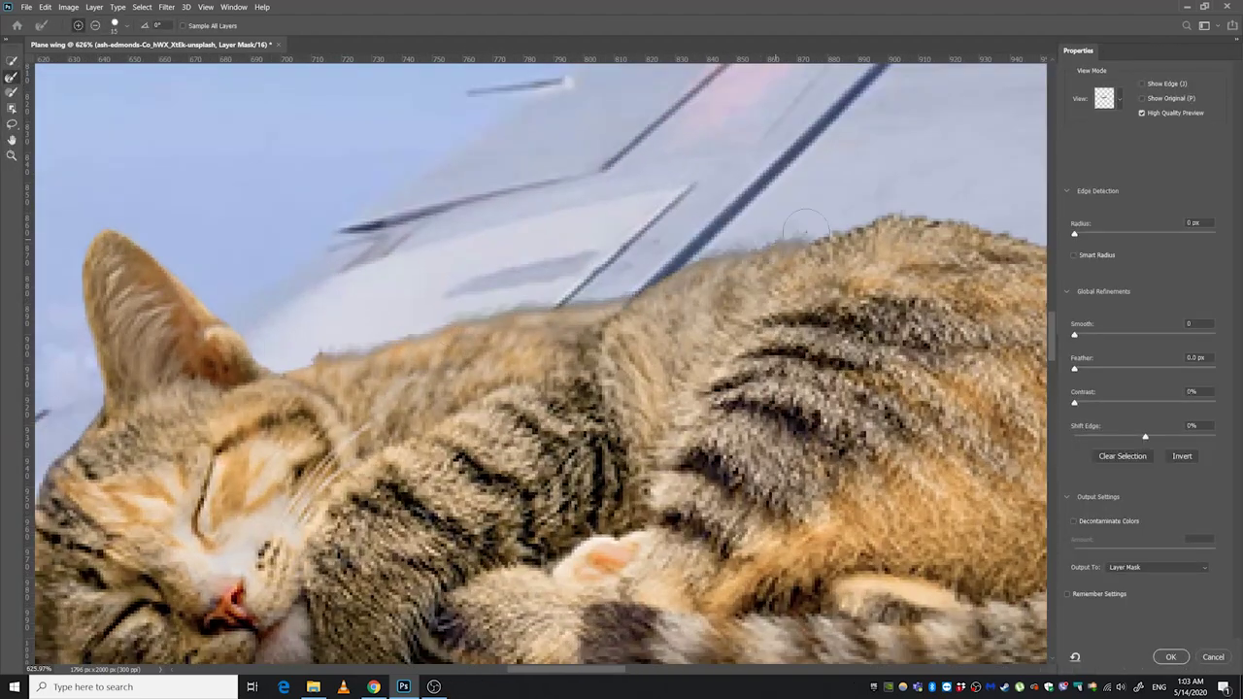
pyautogui.moveTo(804, 230); pyautogui.dragTo(394, 416)
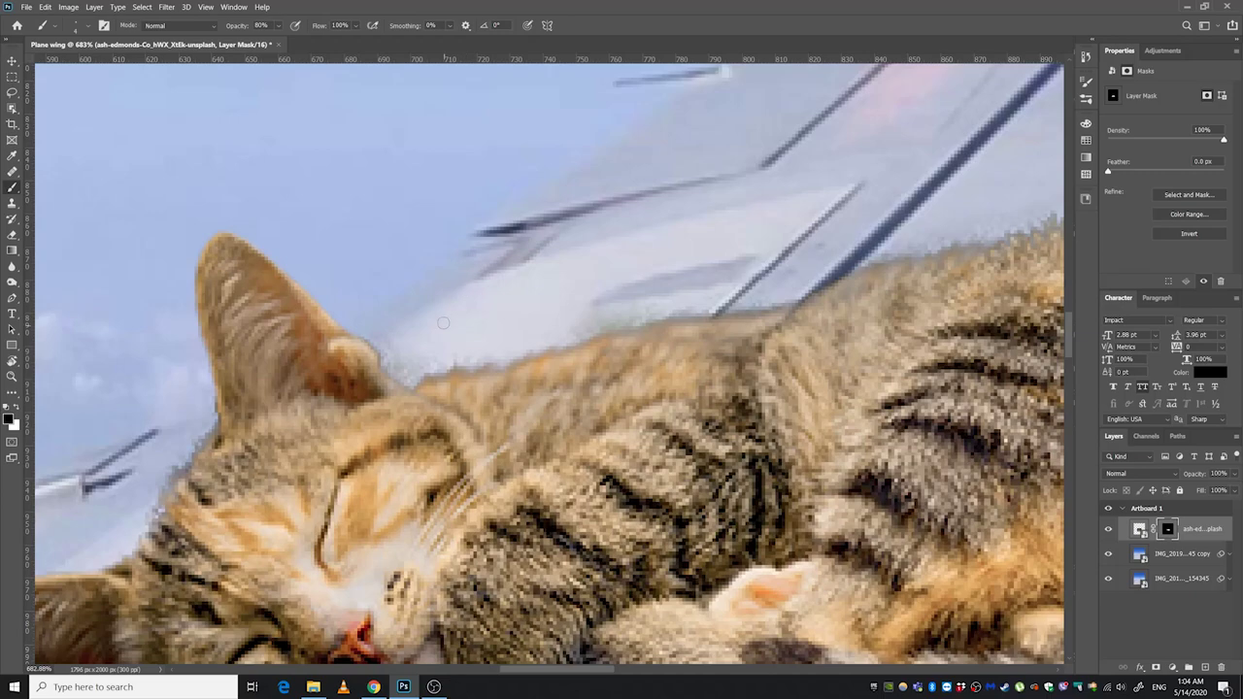
# Rotate the canvas view to follow the fur edge around the cat's ear and face
pyautogui.moveTo(443, 322); pyautogui.dragTo(434, 340)
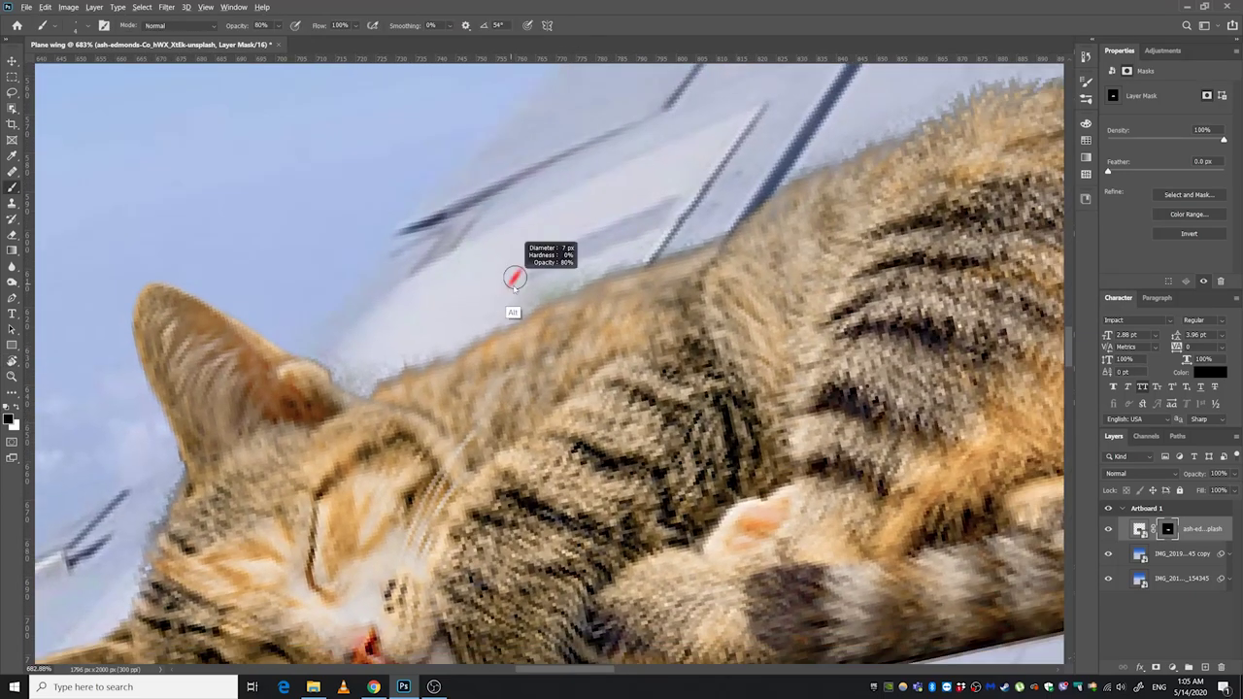
pyautogui.moveTo(515, 280); pyautogui.dragTo(478, 303)
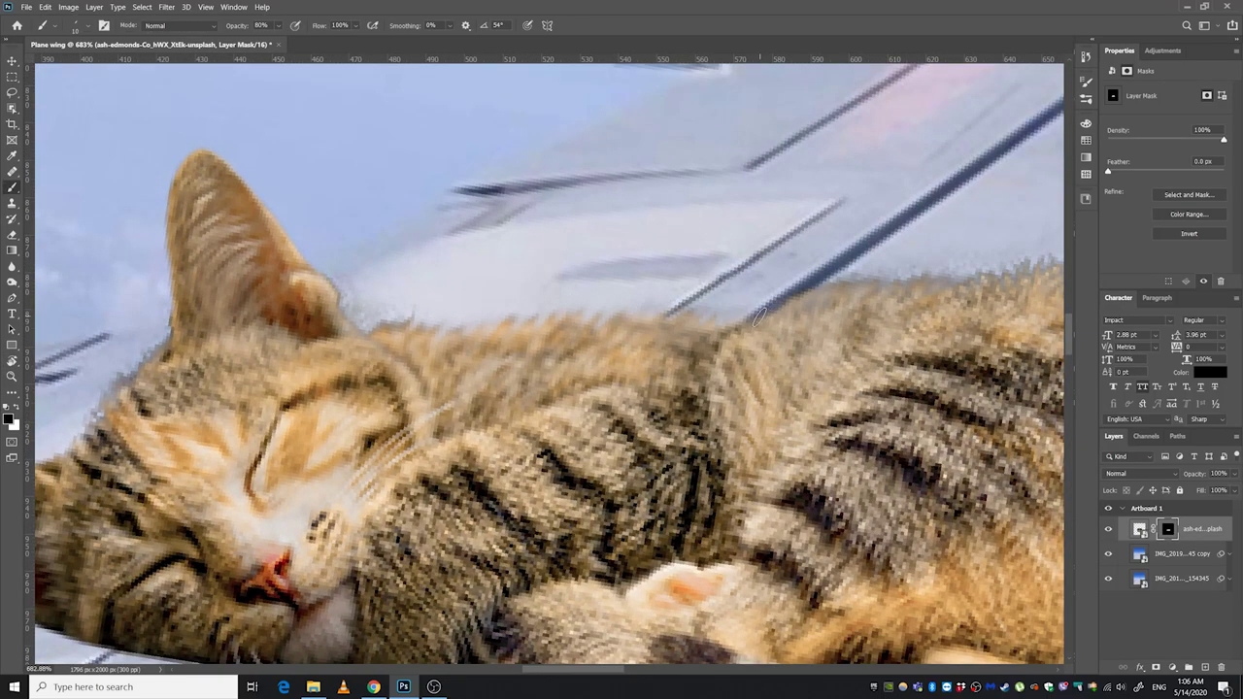
pyautogui.press('r')
pyautogui.moveTo(402, 293)
pyautogui.mouseDown()
pyautogui.moveTo(556, 313)
pyautogui.moveTo(626, 416)
pyautogui.mouseUp()
pyautogui.press('b')
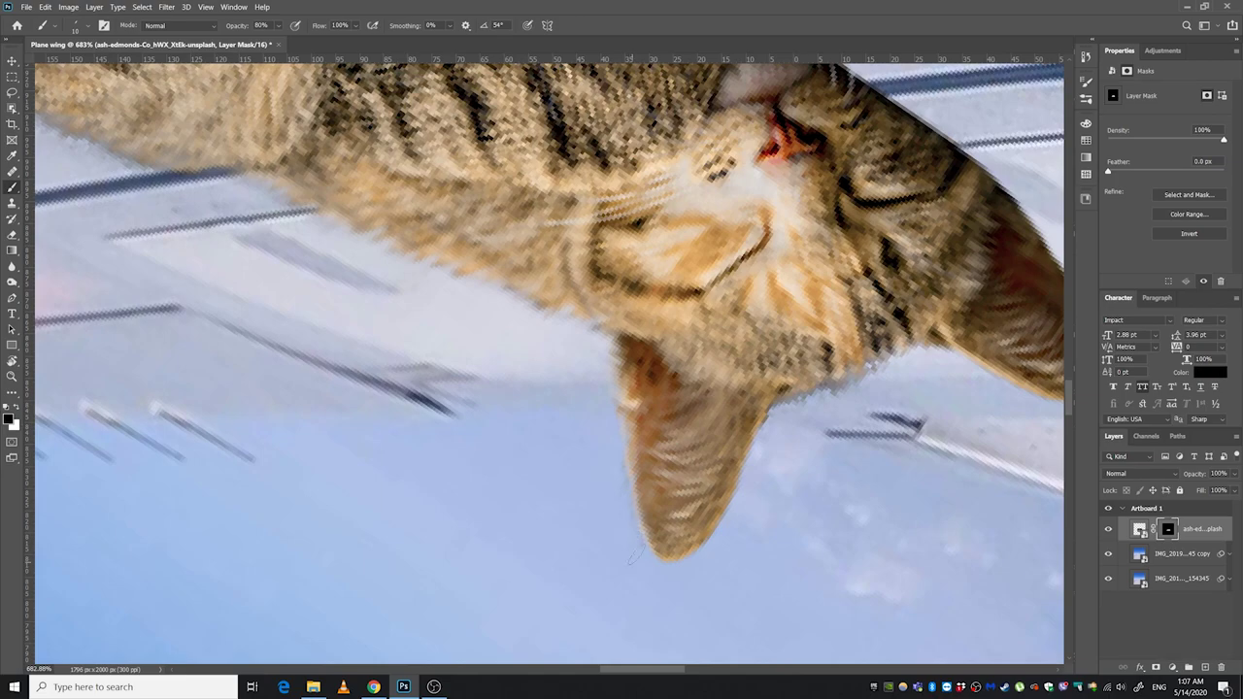
# Brush the mask along the cat's back, rotating the view to line up the fur edge
pyautogui.moveTo(625, 416); pyautogui.dragTo(485, 455)
pyautogui.moveTo(588, 475); pyautogui.dragTo(497, 455)
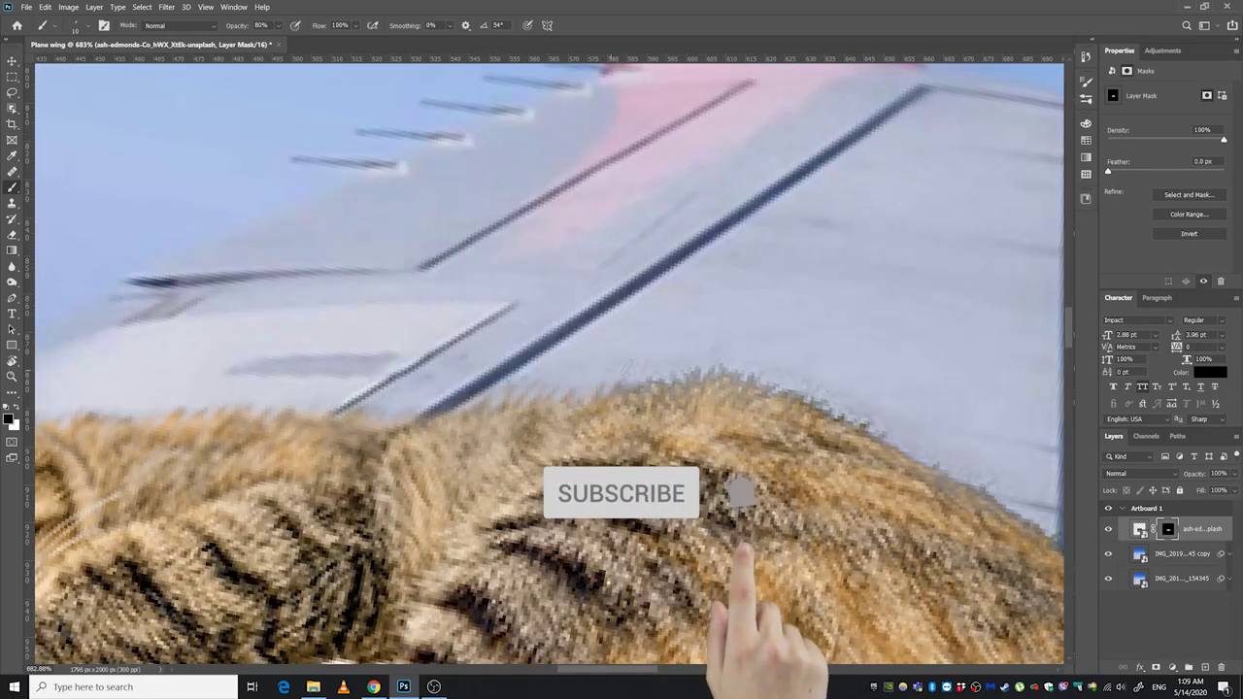
pyautogui.moveTo(733, 374)
pyautogui.mouseDown()
pyautogui.moveTo(630, 316)
pyautogui.moveTo(726, 337)
pyautogui.moveTo(640, 348)
pyautogui.mouseUp()
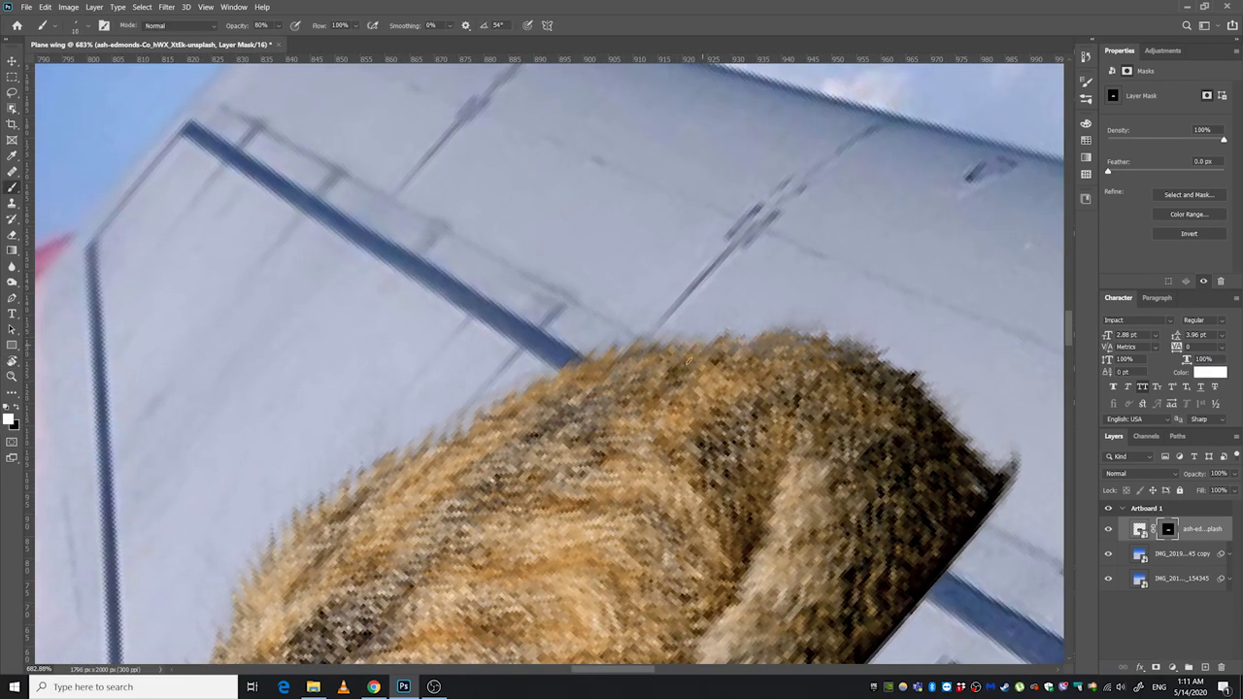
pyautogui.moveTo(871, 328); pyautogui.dragTo(622, 342)
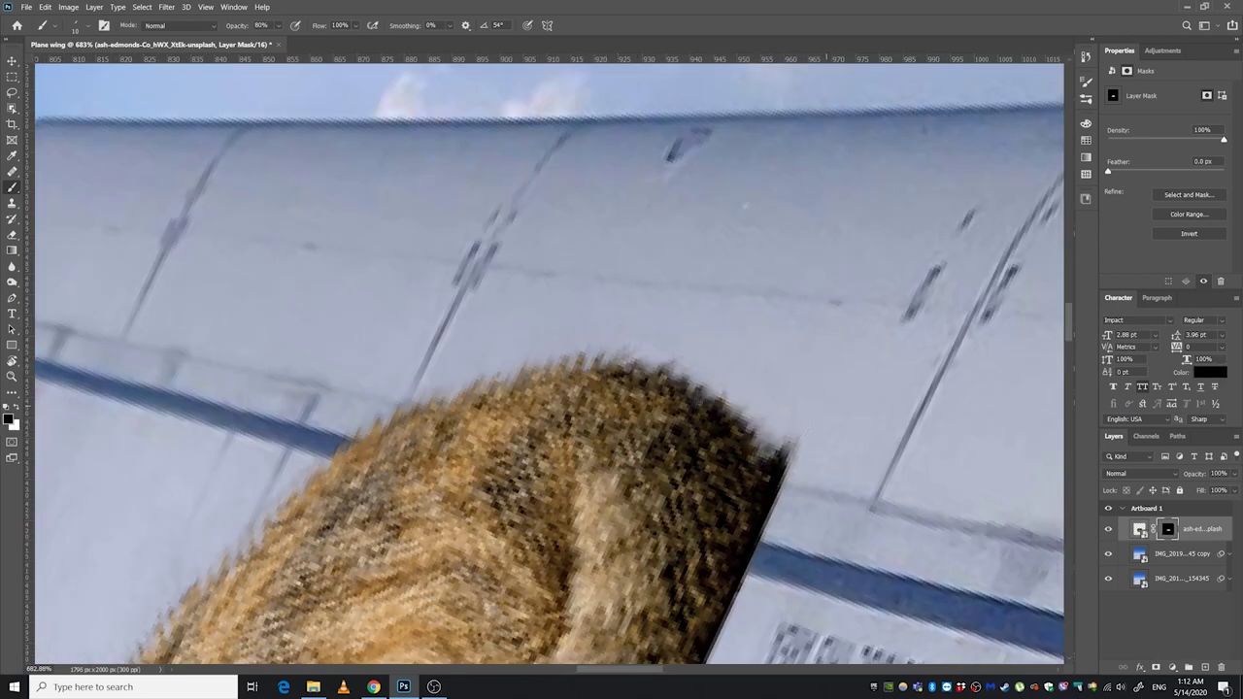
pyautogui.moveTo(830, 340); pyautogui.dragTo(598, 340)
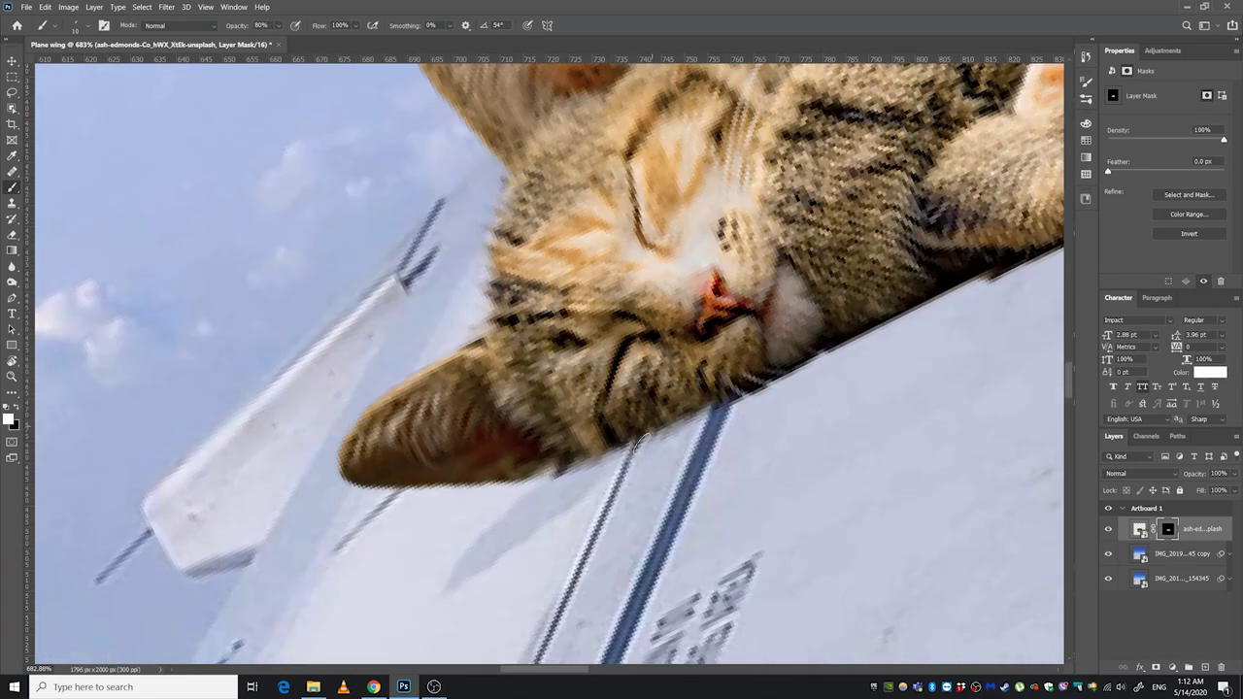
# Paint the fur edge in black at 100% brush opacity, alternating with white to reveal
pyautogui.scroll(3, 639, 440)
pyautogui.press('x')
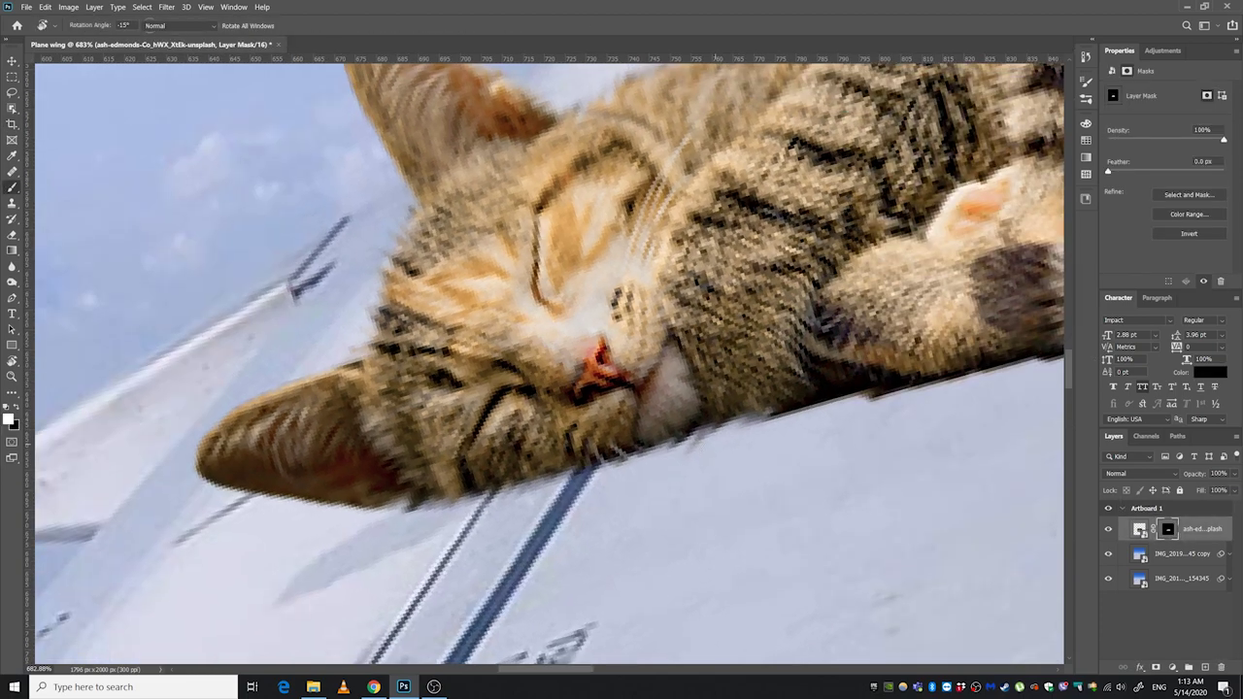
pyautogui.press('x')
pyautogui.moveTo(719, 409)
pyautogui.mouseDown()
pyautogui.moveTo(826, 463)
pyautogui.moveTo(244, 462)
pyautogui.mouseUp()
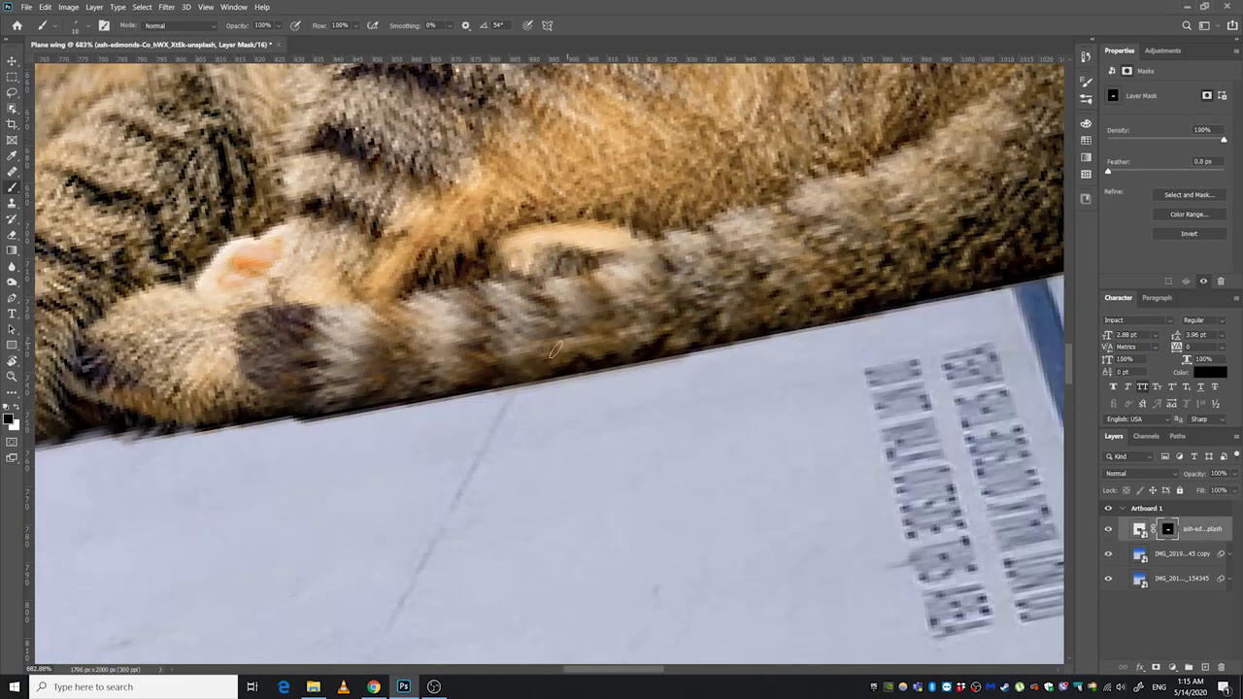
pyautogui.press('x')
pyautogui.press('0')
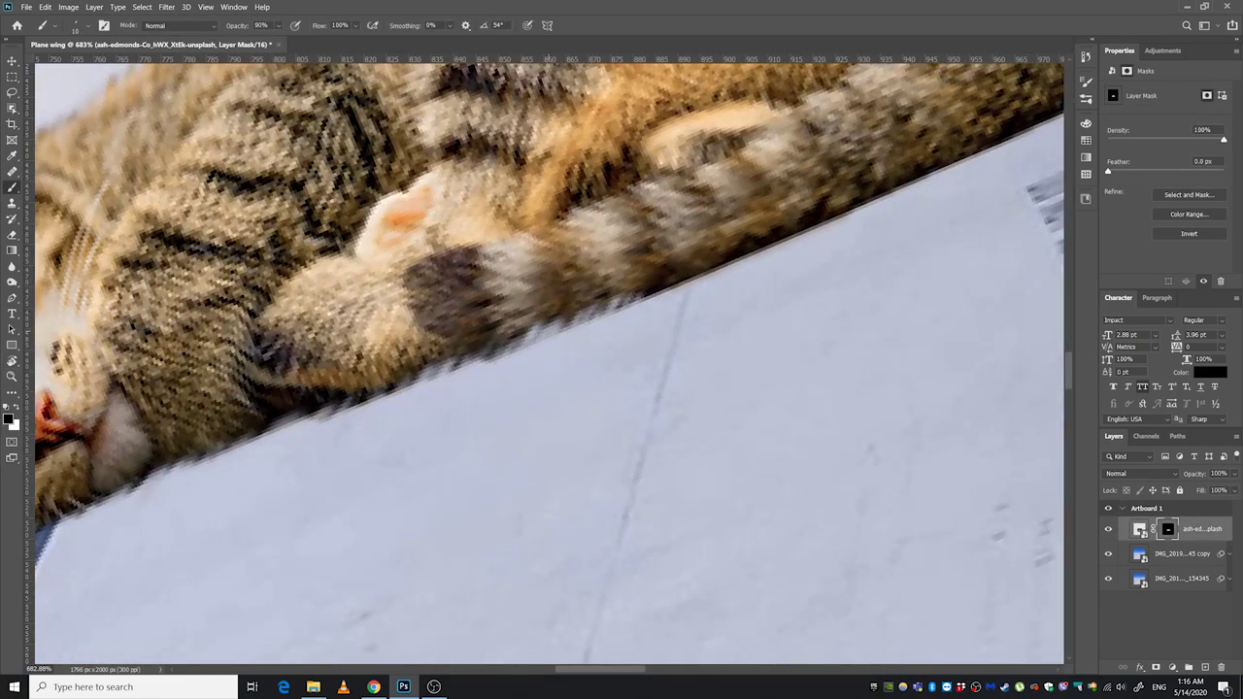
# Brush along the cat's tail edge, then zoom out and reset the view rotation
pyautogui.moveTo(684, 273); pyautogui.dragTo(573, 427)
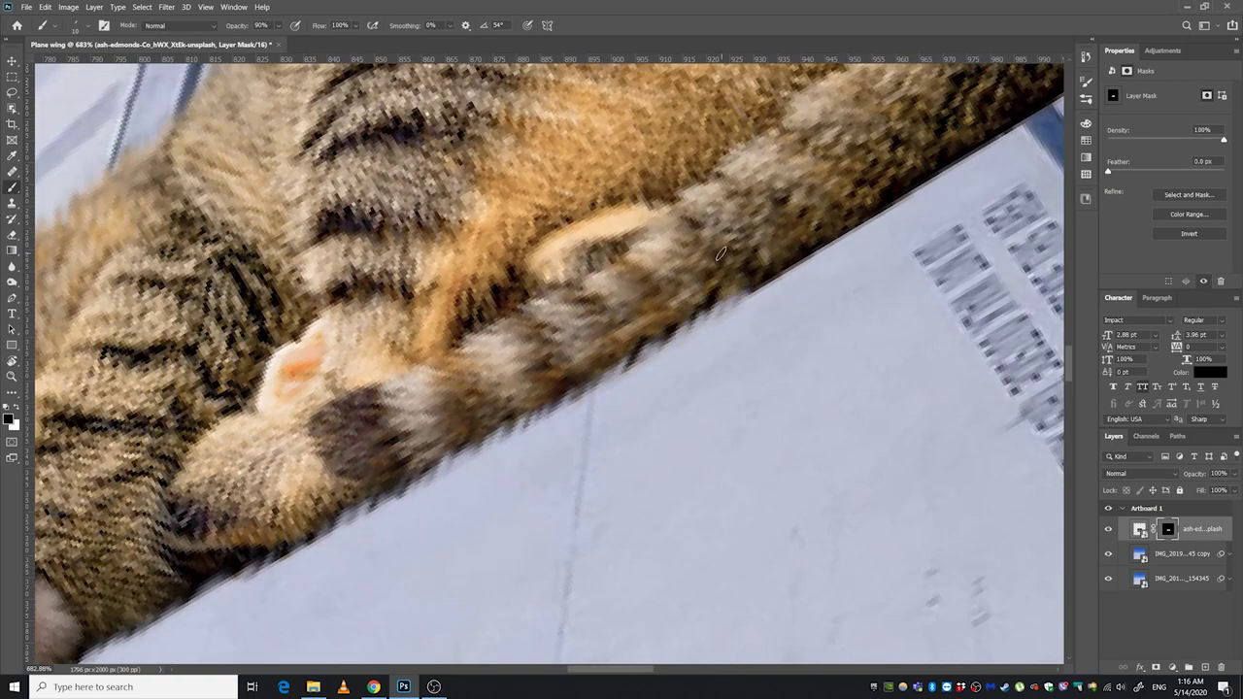
pyautogui.moveTo(721, 254); pyautogui.dragTo(680, 341)
pyautogui.moveTo(780, 299); pyautogui.dragTo(855, 232)
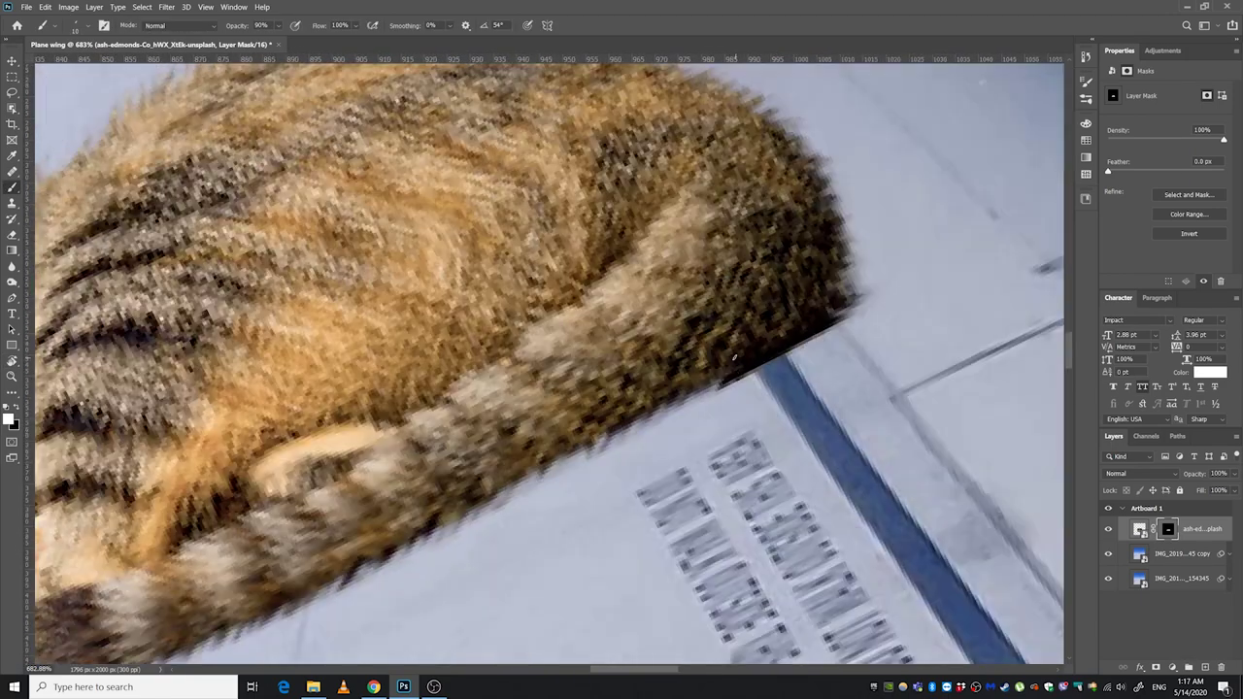
pyautogui.moveTo(774, 277)
pyautogui.mouseDown()
pyautogui.moveTo(772, 424)
pyautogui.moveTo(655, 401)
pyautogui.moveTo(641, 437)
pyautogui.moveTo(670, 500)
pyautogui.mouseUp()
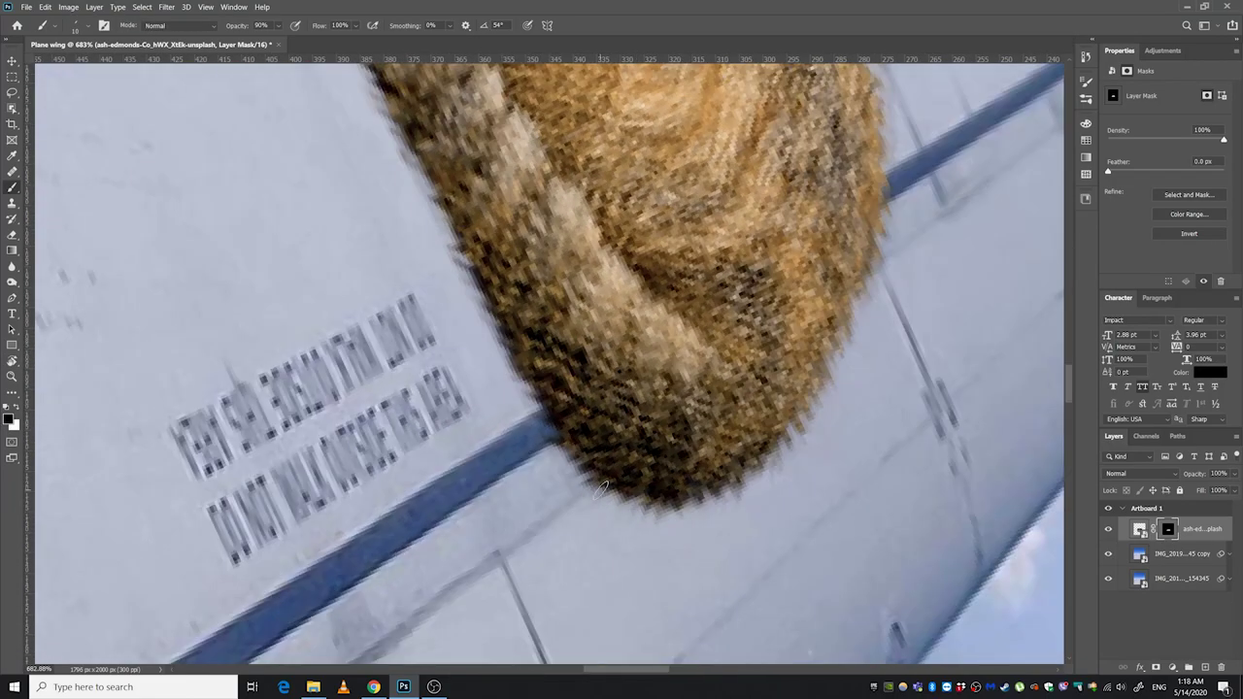
pyautogui.hotkey('ctrl', '0')
pyautogui.press('Escape')
# Rotate the view along the cat's back, then reset the rotation to 0°
pyautogui.scroll(5, 622, 369)
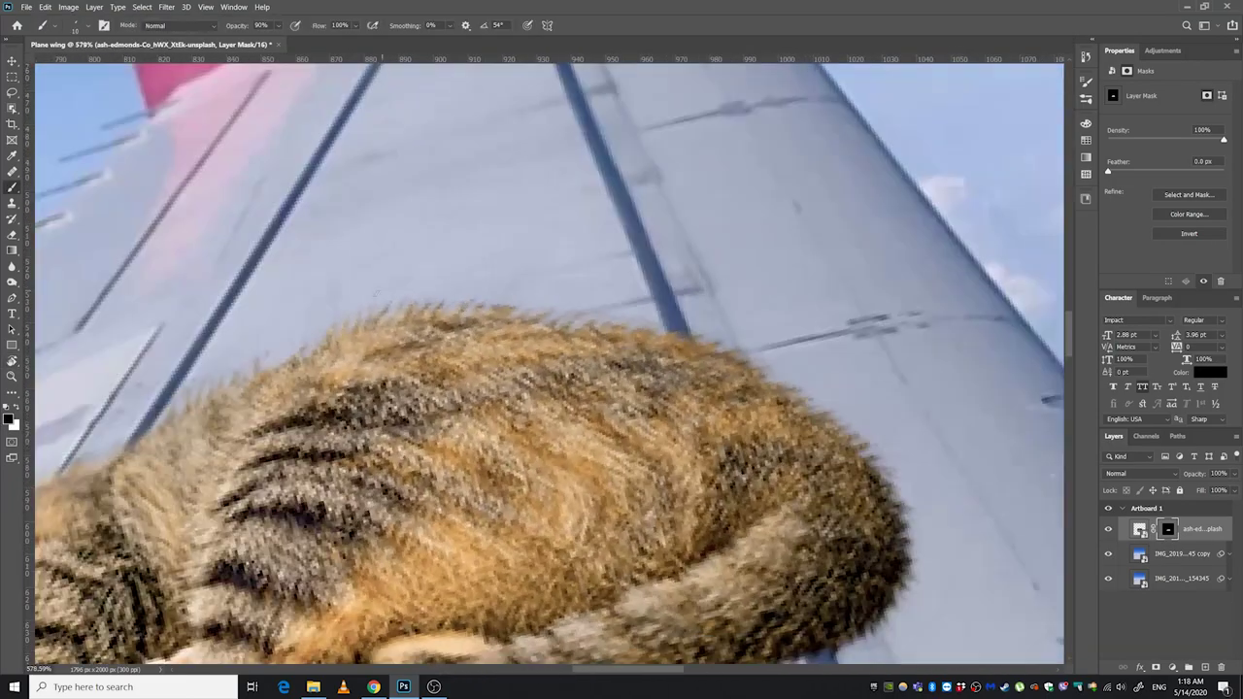
pyautogui.moveTo(377, 292); pyautogui.dragTo(530, 301)
pyautogui.moveTo(762, 243); pyautogui.dragTo(545, 291)
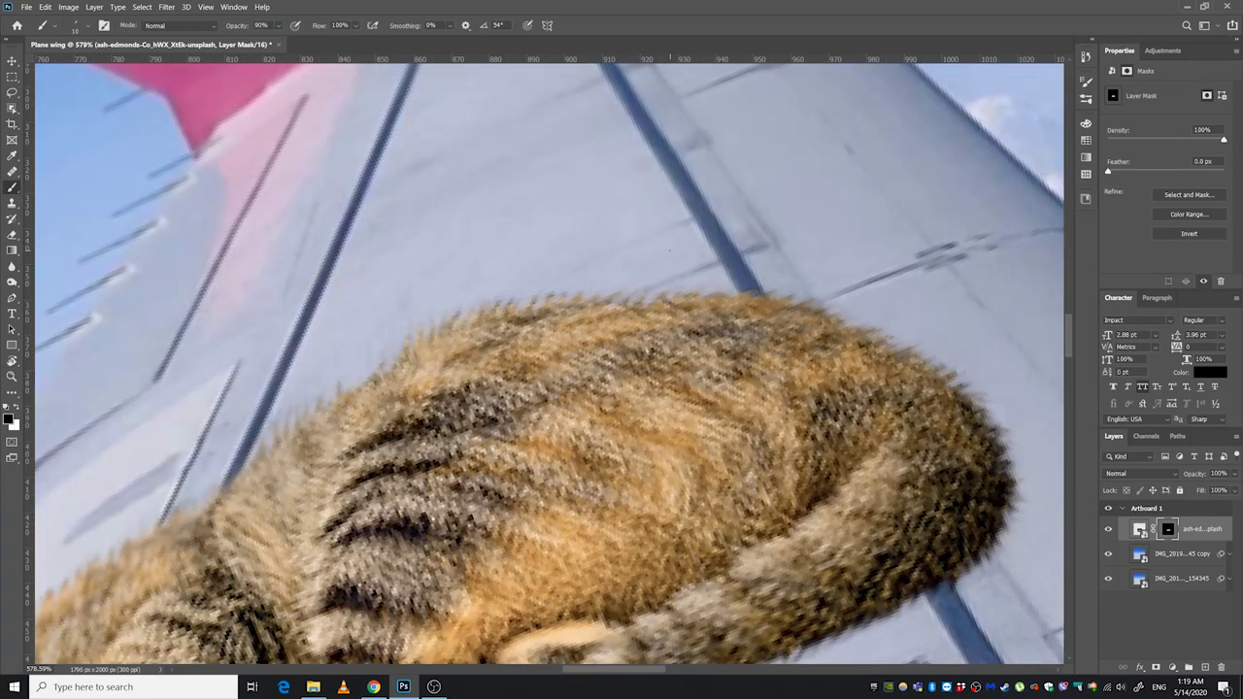
pyautogui.scroll(-5, 622, 369)
pyautogui.click(194, 27)
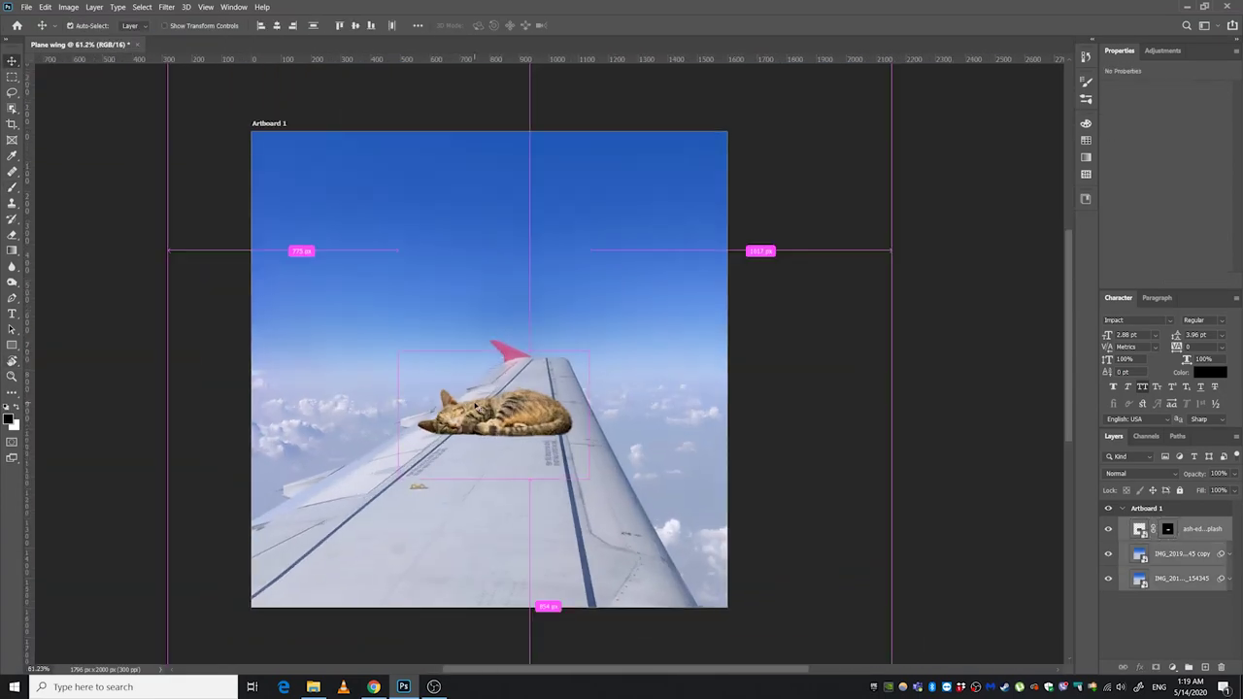
pyautogui.scroll(-1, 899, 249)
pyautogui.scroll(4, 679, 321)
pyautogui.scroll(4, 492, 393)
# Paint the cat's back edge on its layer mask, then select the wing photo layer
pyautogui.hotkey('ctrl', '\\')
pyautogui.press('b')
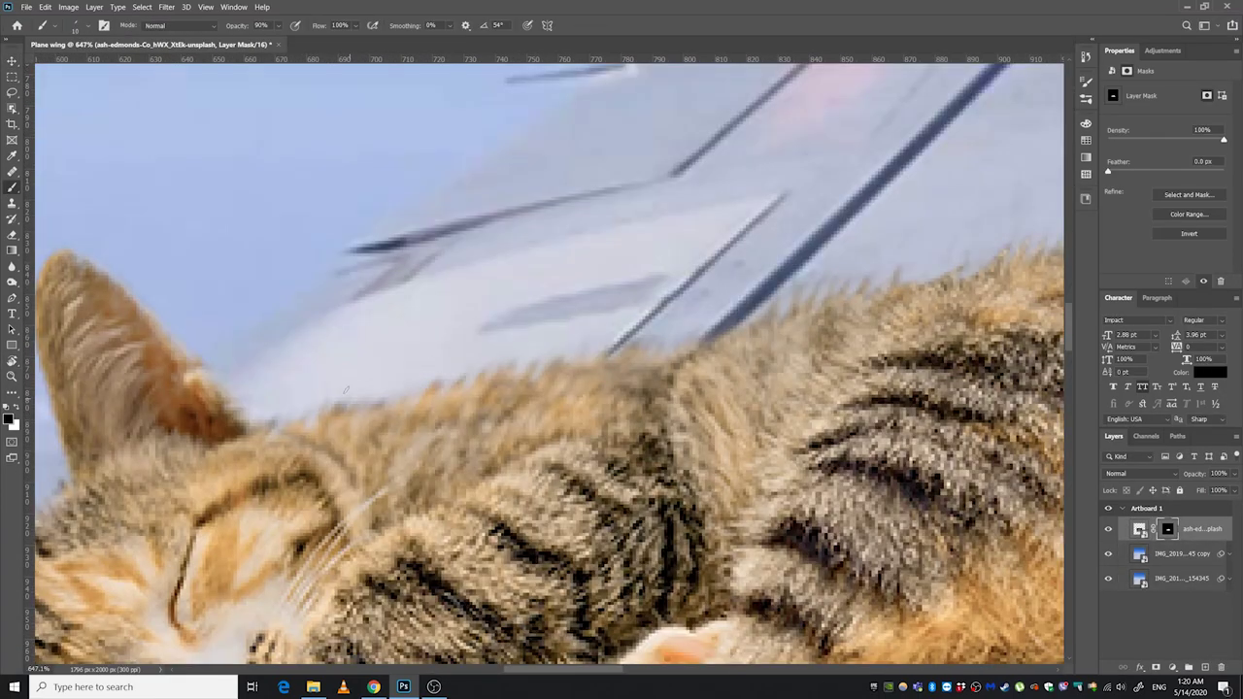
pyautogui.moveTo(854, 275); pyautogui.dragTo(666, 323)
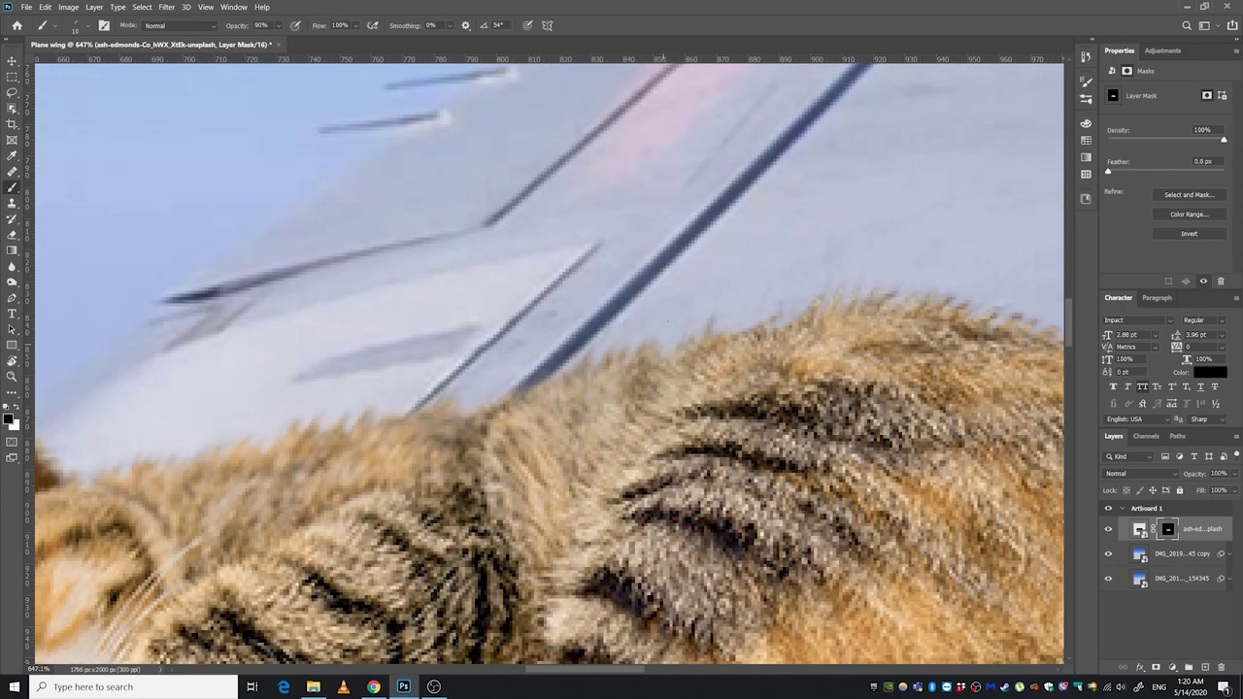
pyautogui.moveTo(753, 335); pyautogui.dragTo(558, 288)
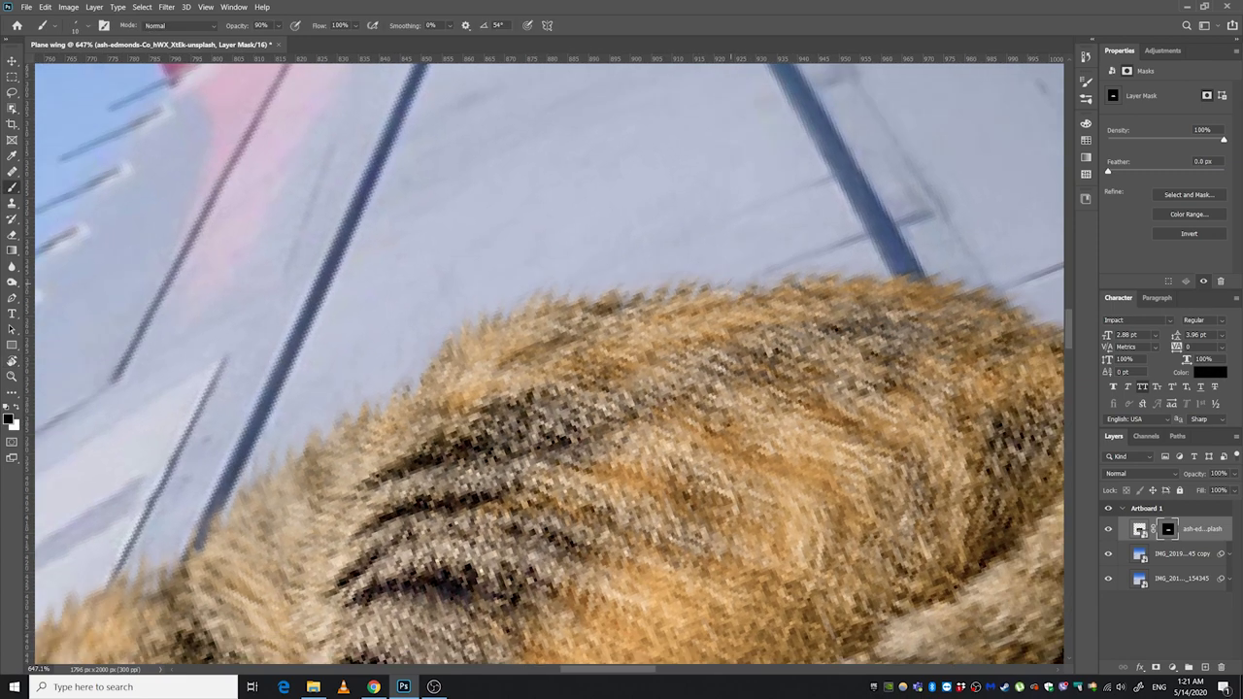
pyautogui.hscroll(2, 746, 282)
pyautogui.hscroll(2, 687, 295)
pyautogui.moveTo(641, 194); pyautogui.dragTo(583, 204)
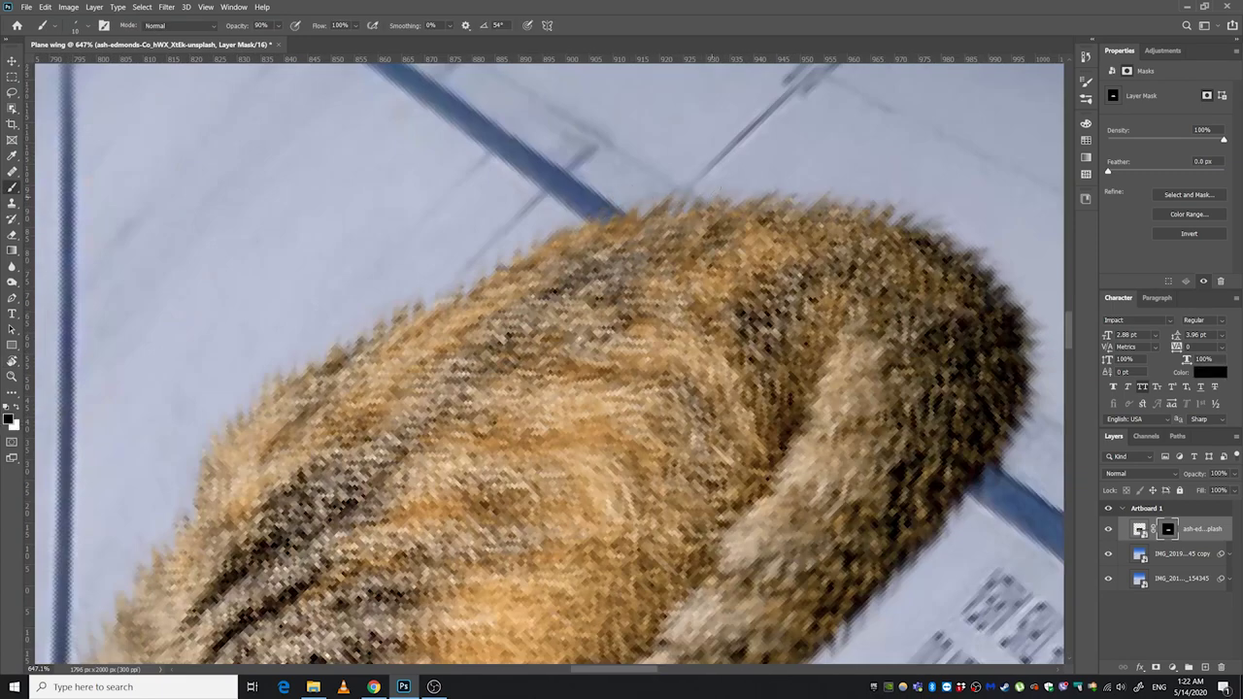
pyautogui.hotkey('ctrl', '0')
pyautogui.click(1180, 579)
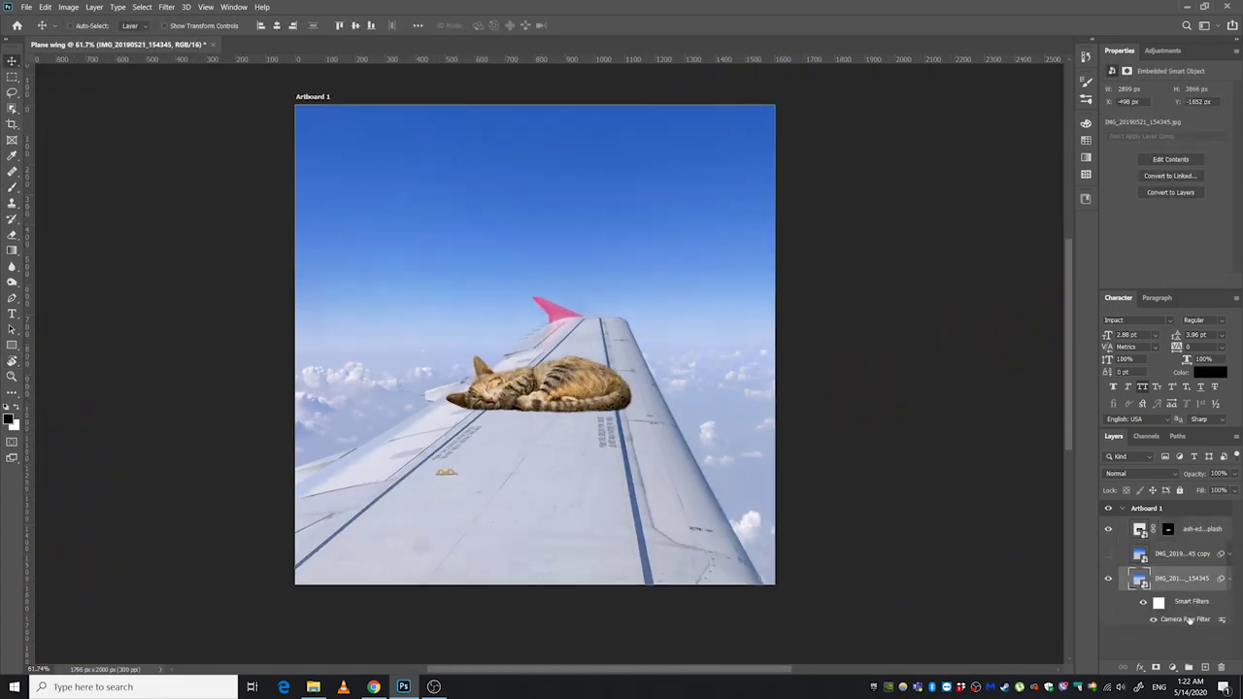
# Set the wing's Camera Raw Temperature to -9, Tint to +3 and Exposure to +0.25
pyautogui.hotkey('shift', 'ctrl', 'a')
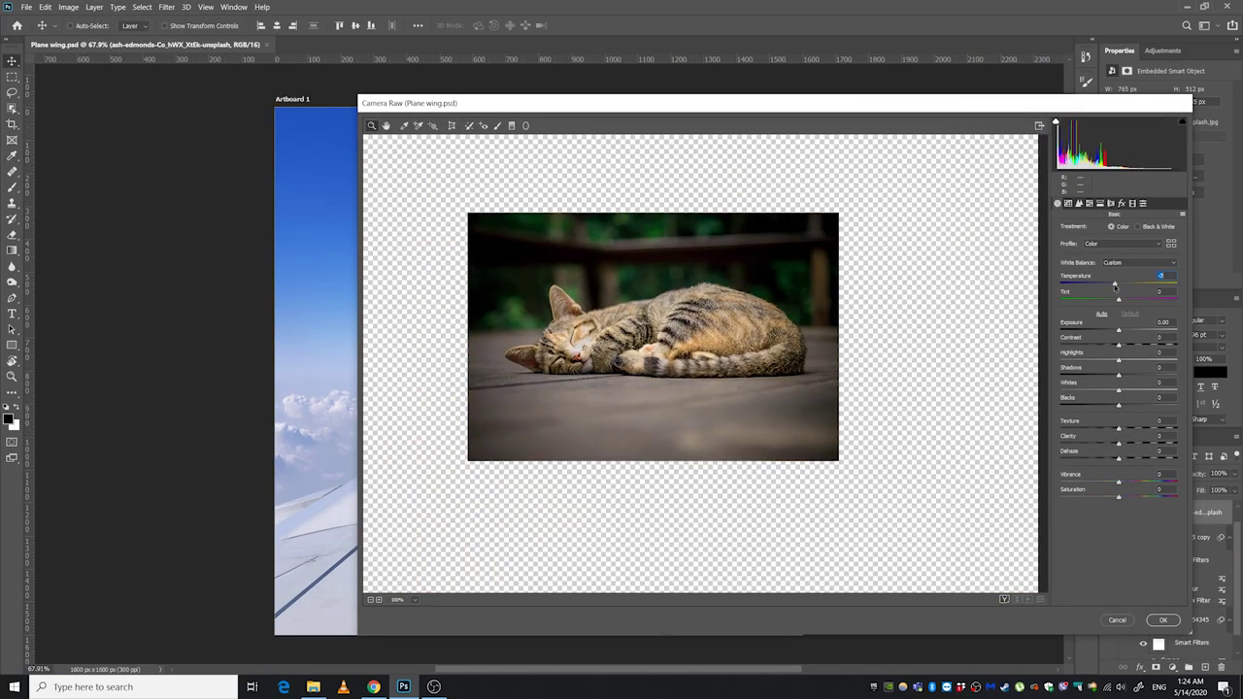
pyautogui.moveTo(1119, 330); pyautogui.dragTo(1122, 331)
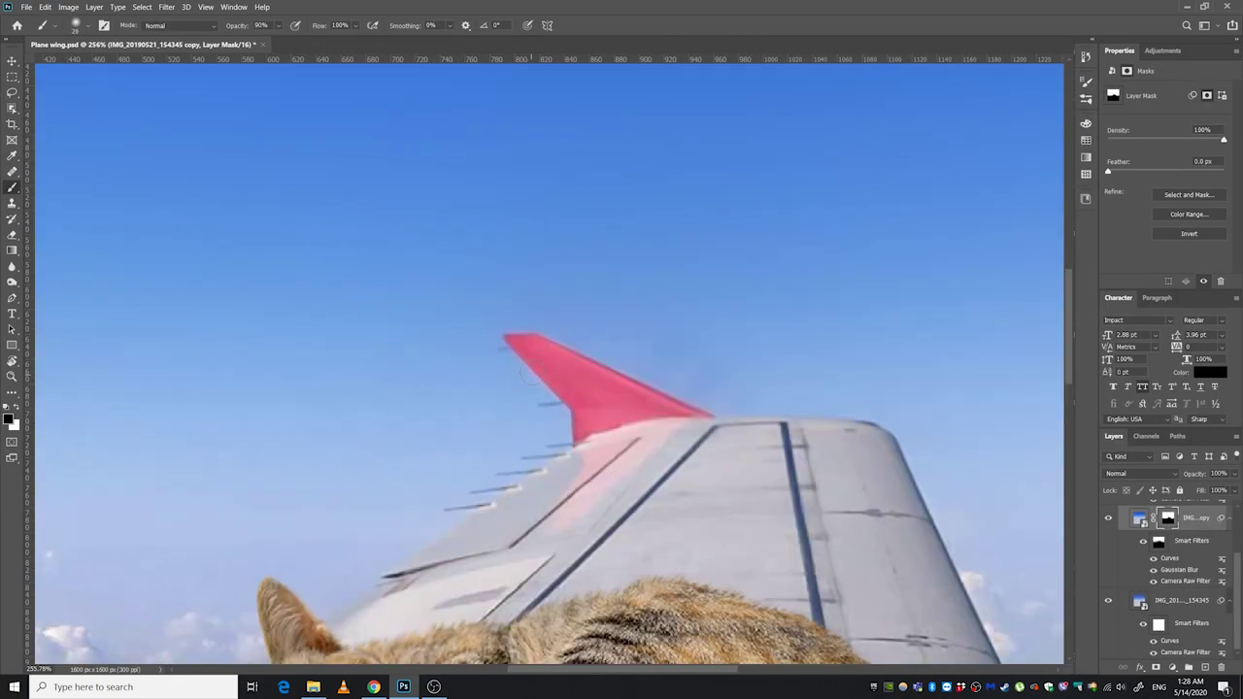
# Scroll the view while preparing the Sky and Wing layers
pyautogui.scroll(2, 641, 340)
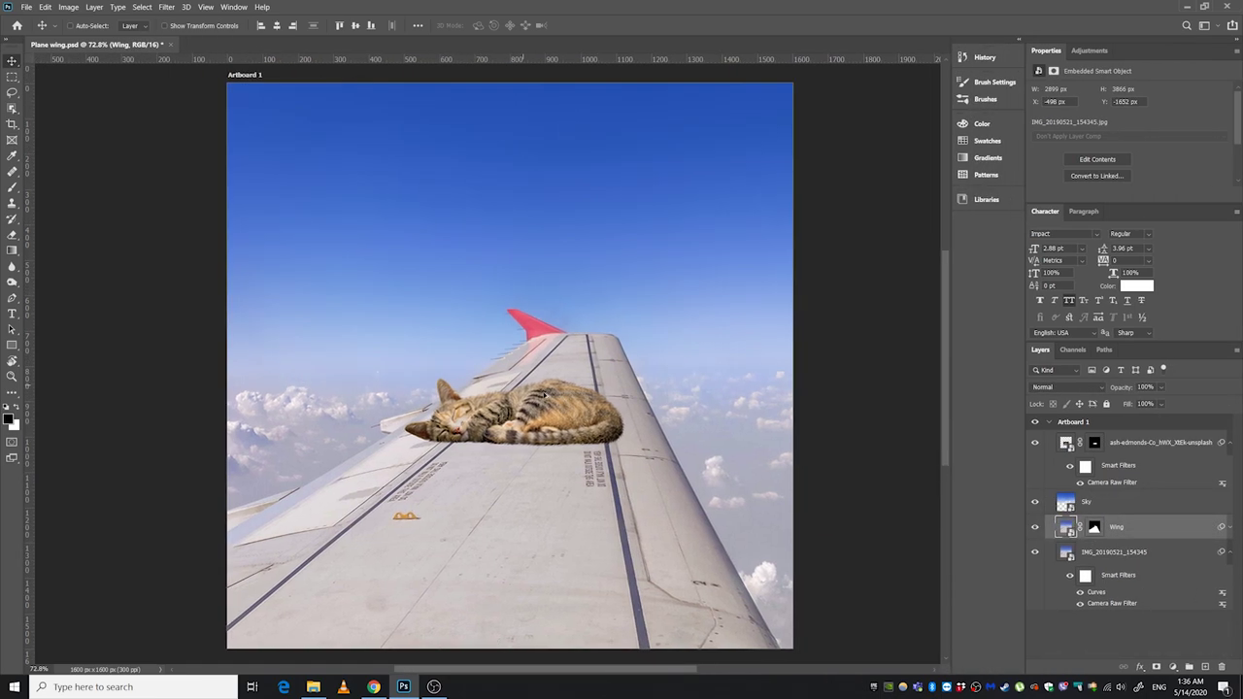
# Add an Exposure adjustment layer above the cat to darken its fur
pyautogui.click(1165, 441)
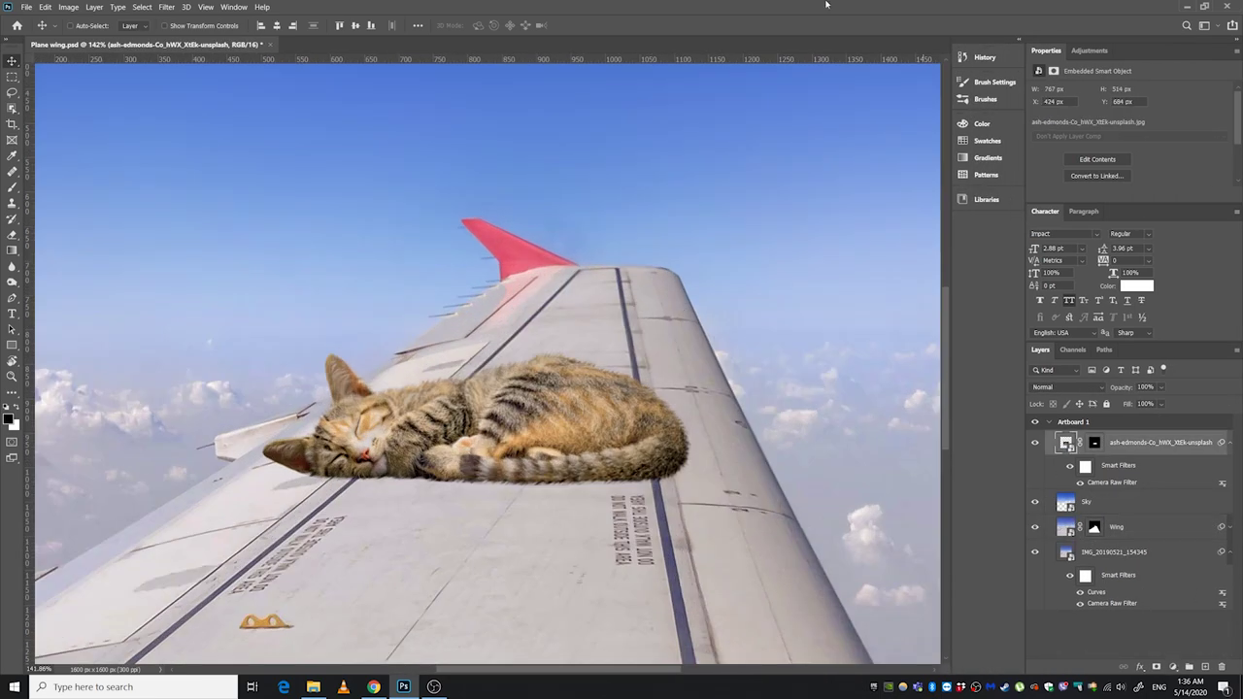
pyautogui.click(1172, 668)
pyautogui.click(1168, 523)
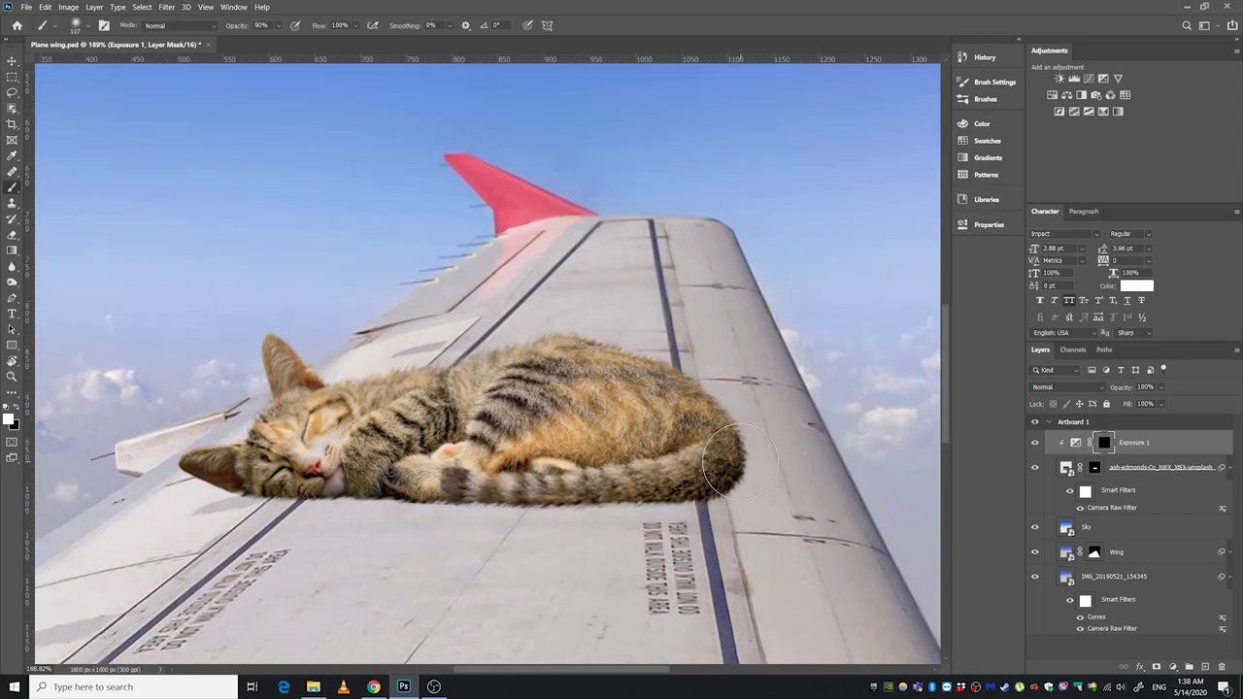
pyautogui.scroll(3, 610, 495)
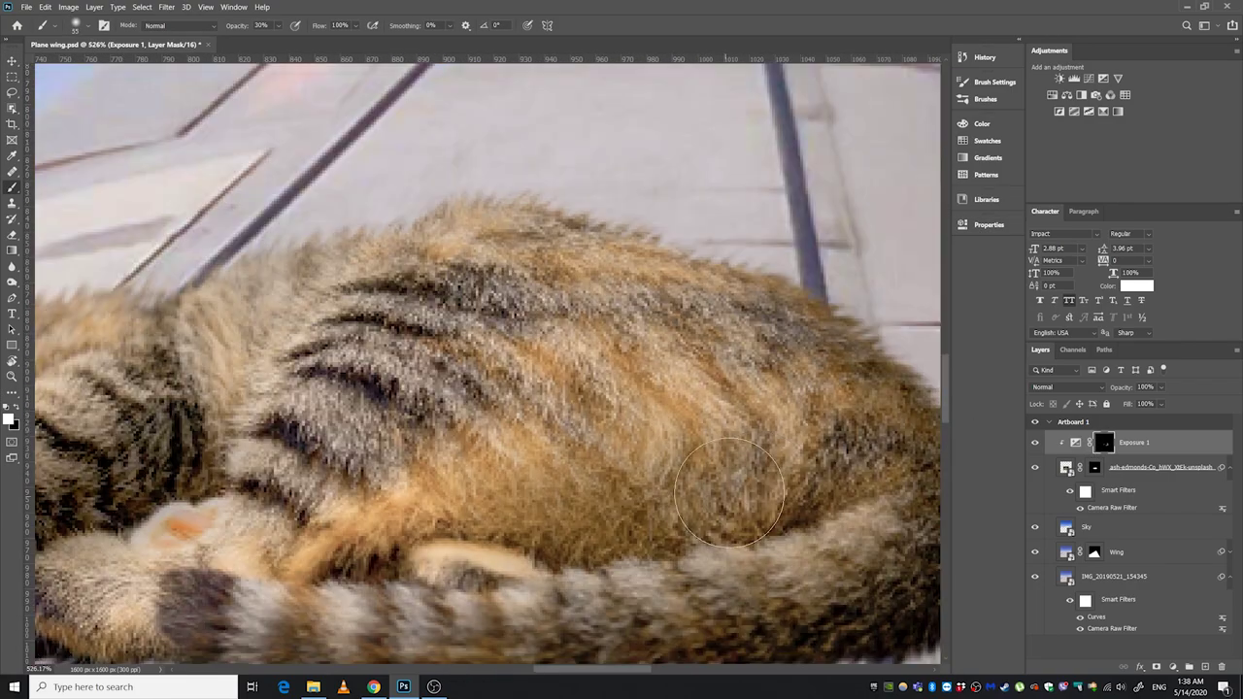
pyautogui.scroll(-3, 405, 266)
pyautogui.scroll(4, 631, 452)
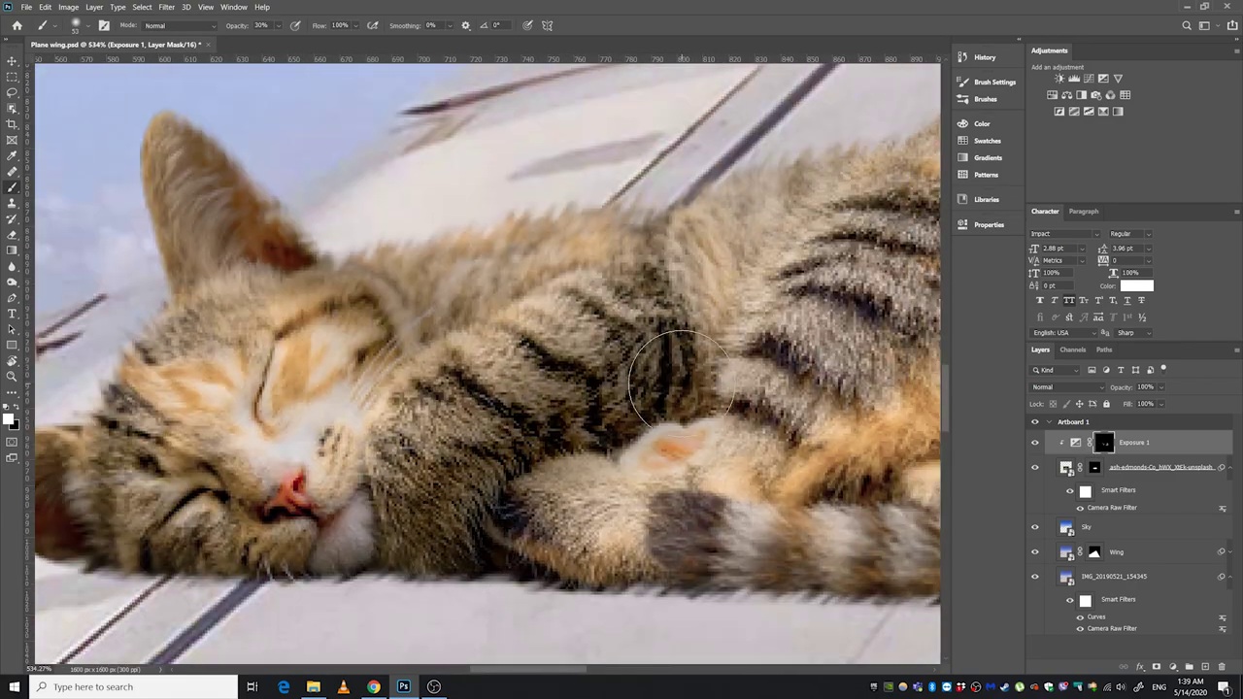
pyautogui.scroll(3, 631, 452)
# Paint black on the cat's mask to trim the dark fur fringe beneath its body
pyautogui.scroll(-4, 485, 513)
pyautogui.scroll(3, 486, 514)
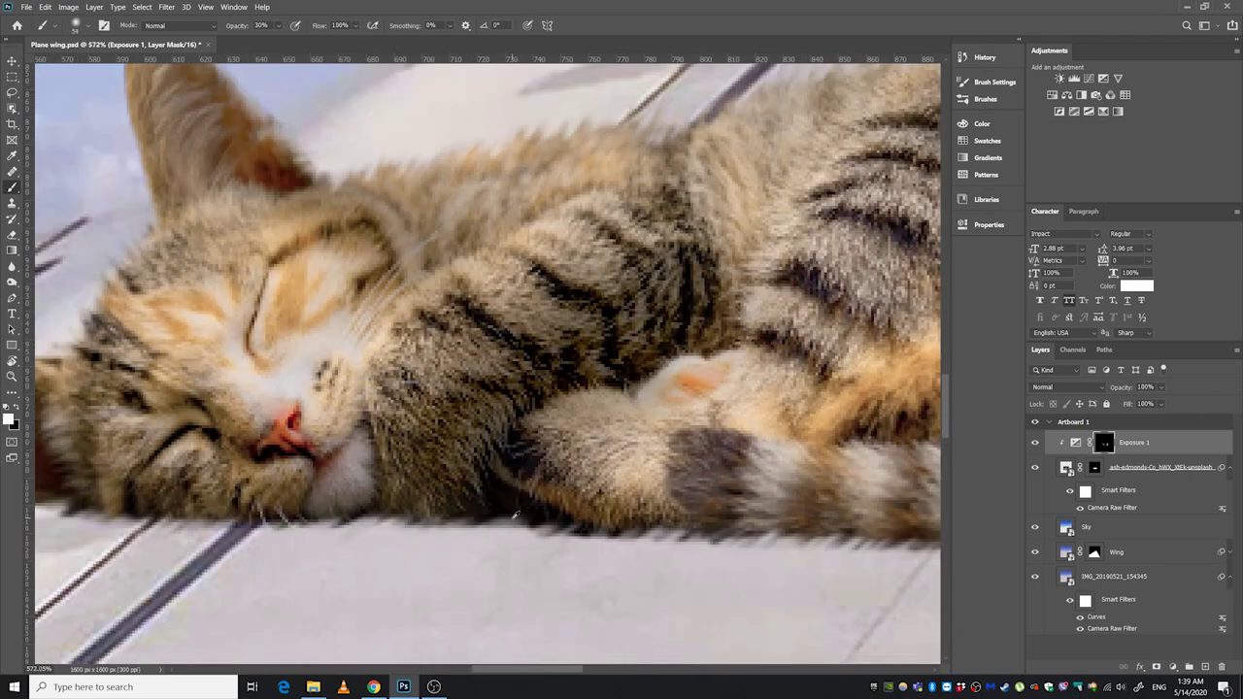
pyautogui.scroll(2, 486, 513)
pyautogui.scroll(1, 416, 523)
pyautogui.hotkey('alt', '[')
pyautogui.moveTo(417, 523); pyautogui.dragTo(328, 524)
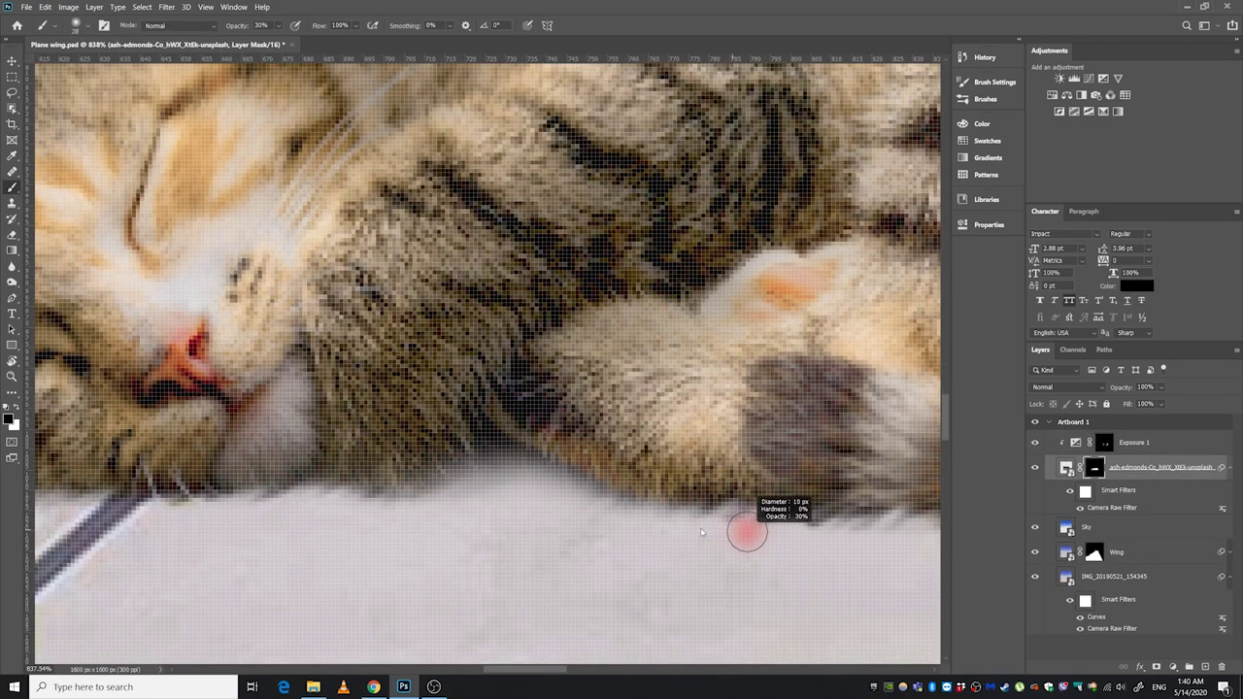
pyautogui.scroll(-5, 701, 532)
pyautogui.click(1097, 526)
# Add a strongly darkened Exposure layer with inverted mask and paint a shadow beside the tail
pyautogui.click(1173, 667)
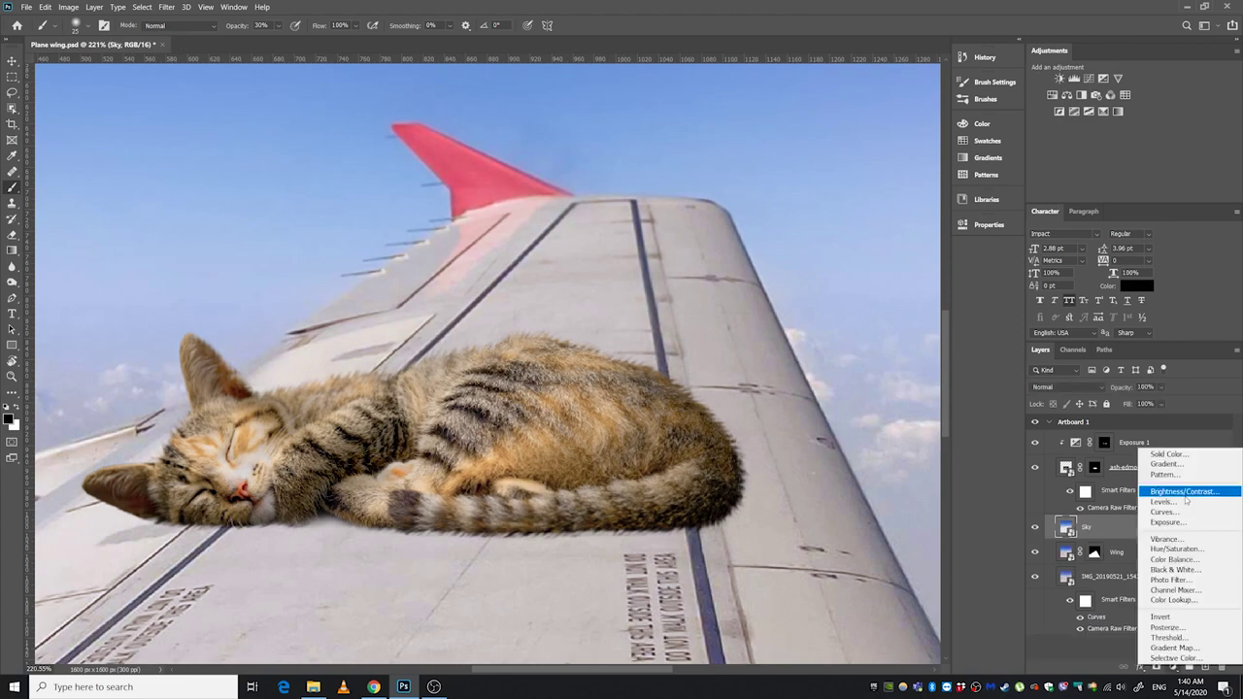
pyautogui.click(1168, 521)
pyautogui.moveTo(813, 292); pyautogui.dragTo(759, 291)
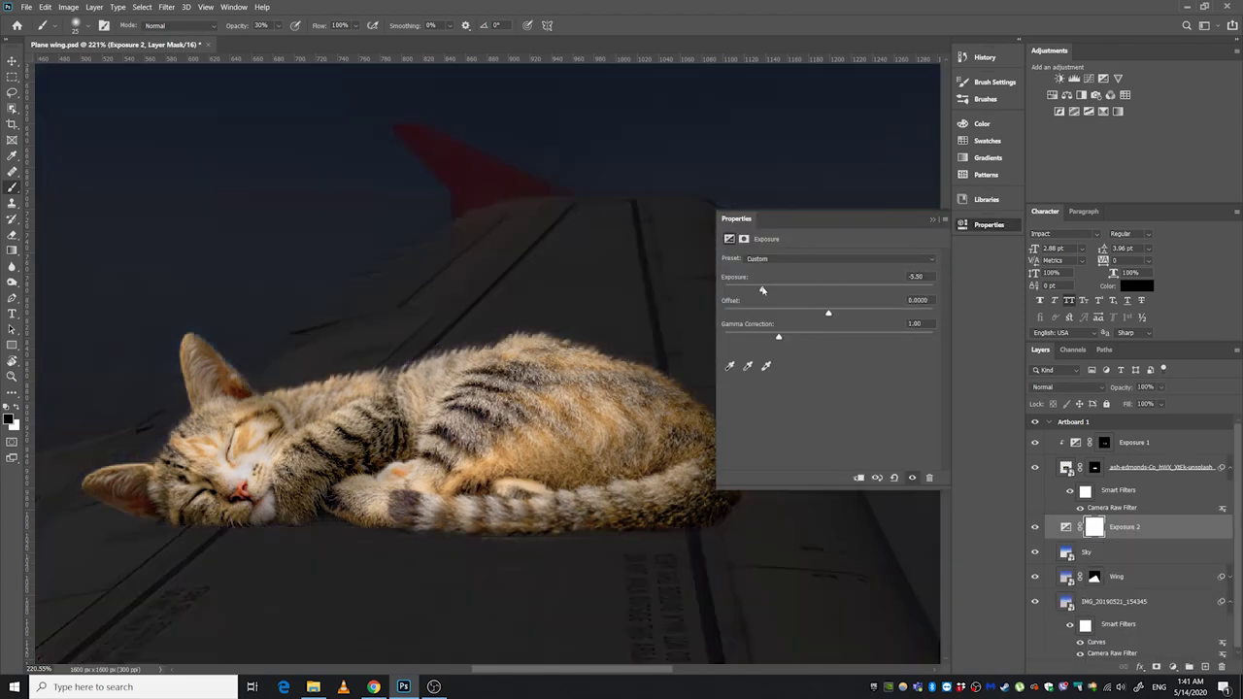
pyautogui.hotkey('ctrl', 'i')
pyautogui.click(744, 504)
pyautogui.moveTo(708, 504); pyautogui.dragTo(495, 491)
# Place the shadow adjustment above the wing, clip it to the wing, and extend the shadow
pyautogui.moveTo(544, 457); pyautogui.dragTo(621, 437)
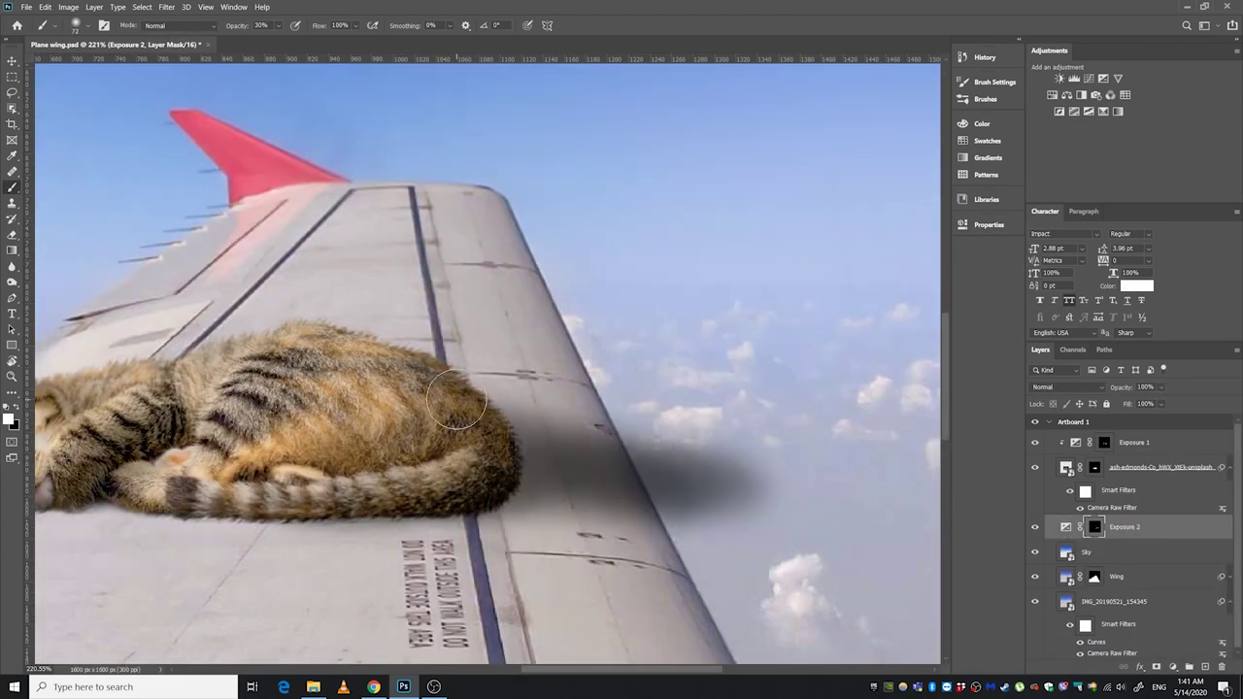
pyautogui.moveTo(1124, 526); pyautogui.dragTo(1123, 565)
pyautogui.hotkey('ctrl', 'alt', 'g')
pyautogui.hscroll(-5, 582, 422)
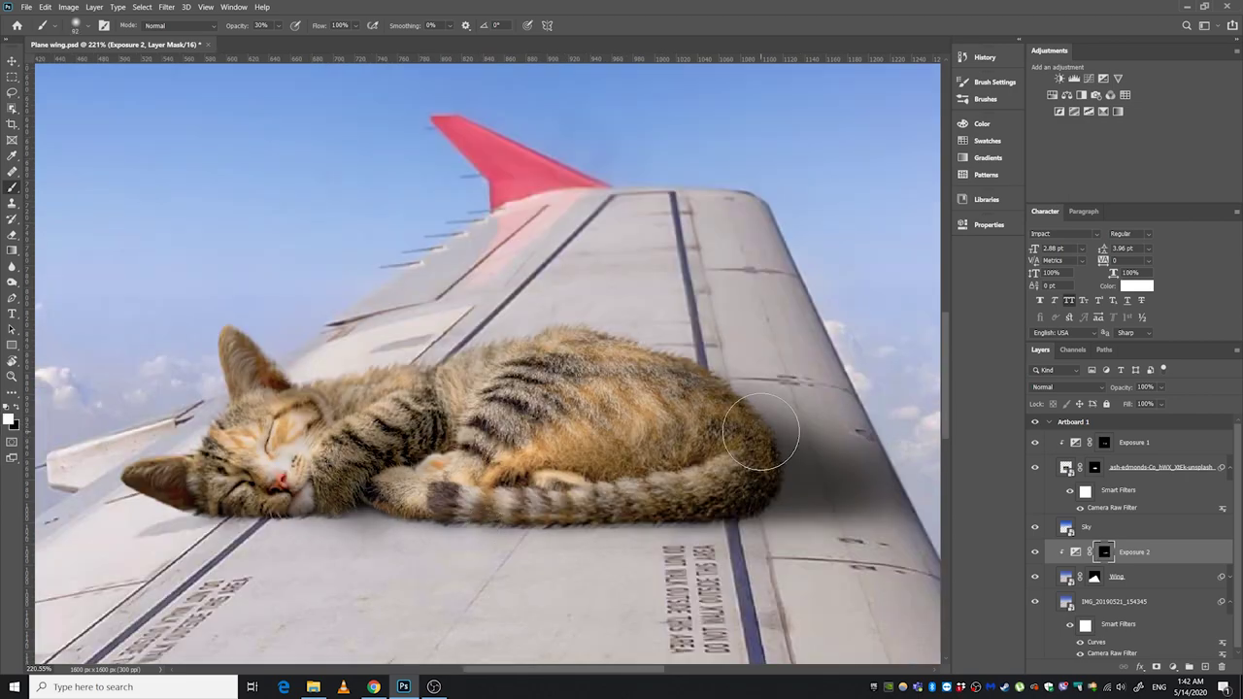
pyautogui.scroll(-3, 767, 437)
pyautogui.scroll(-2, 805, 449)
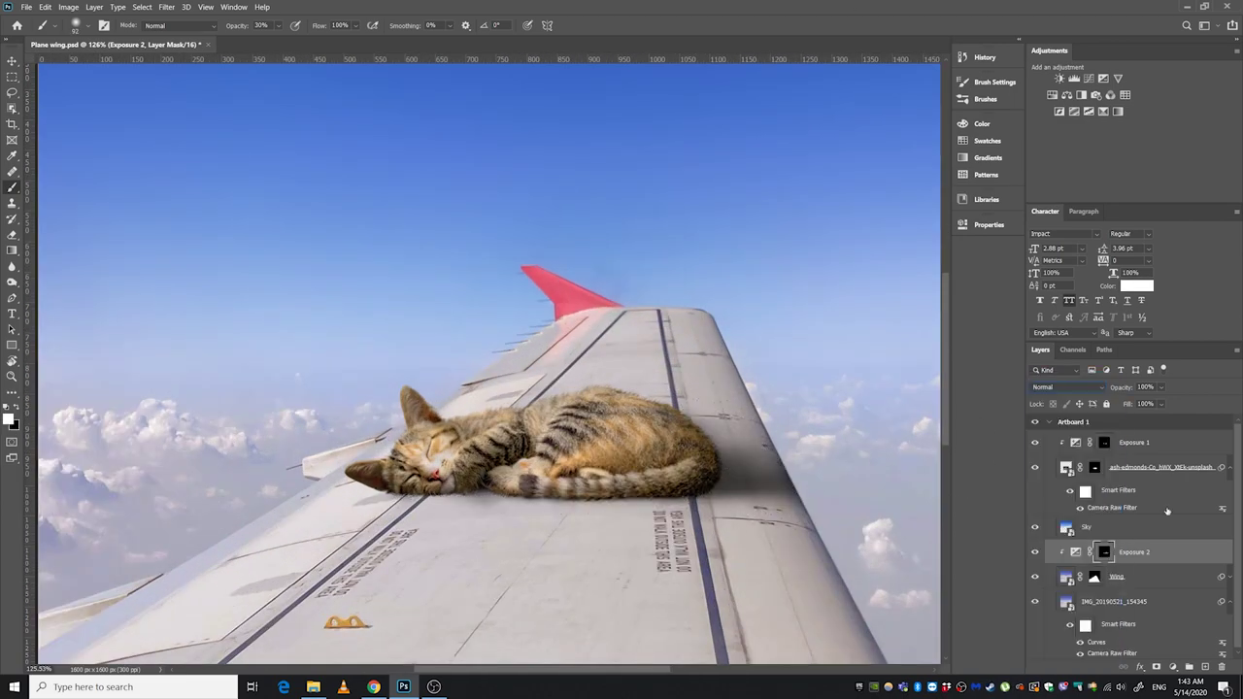
# Reopen the shadow layer's Exposure settings and ready the Brush for its mask
pyautogui.doubleClick(1075, 551)
pyautogui.press('v')
pyautogui.press('b')
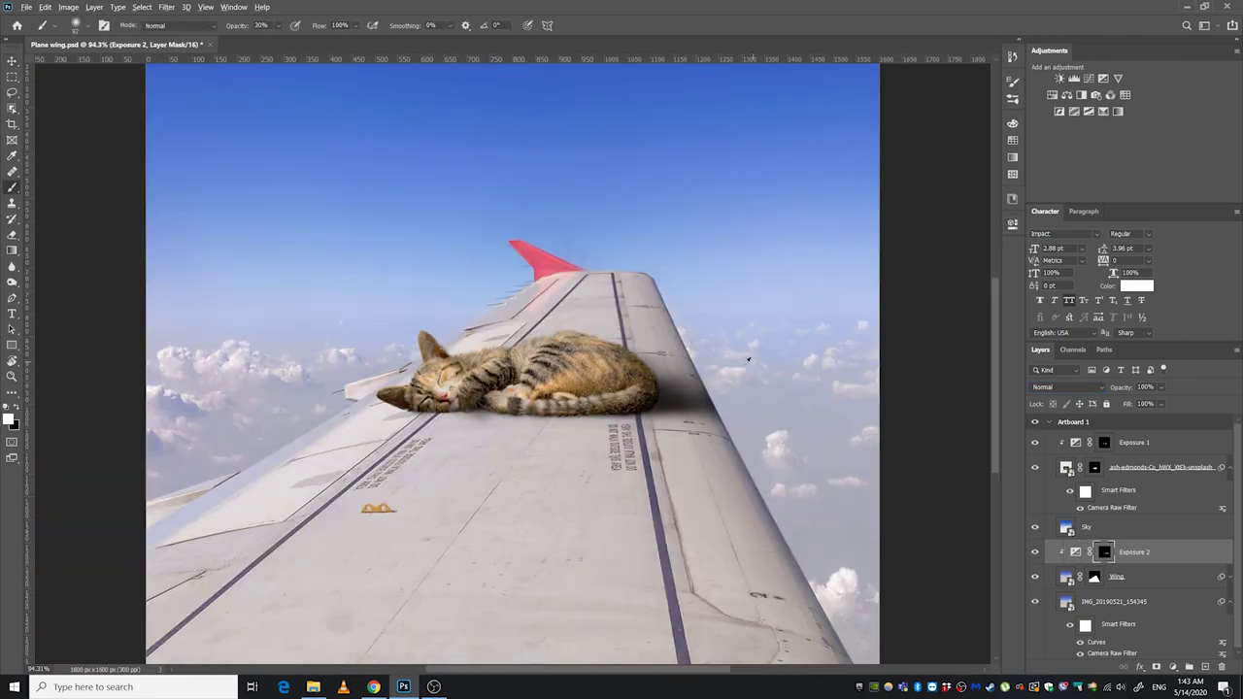
pyautogui.scroll(3, 559, 389)
pyautogui.scroll(2, 559, 390)
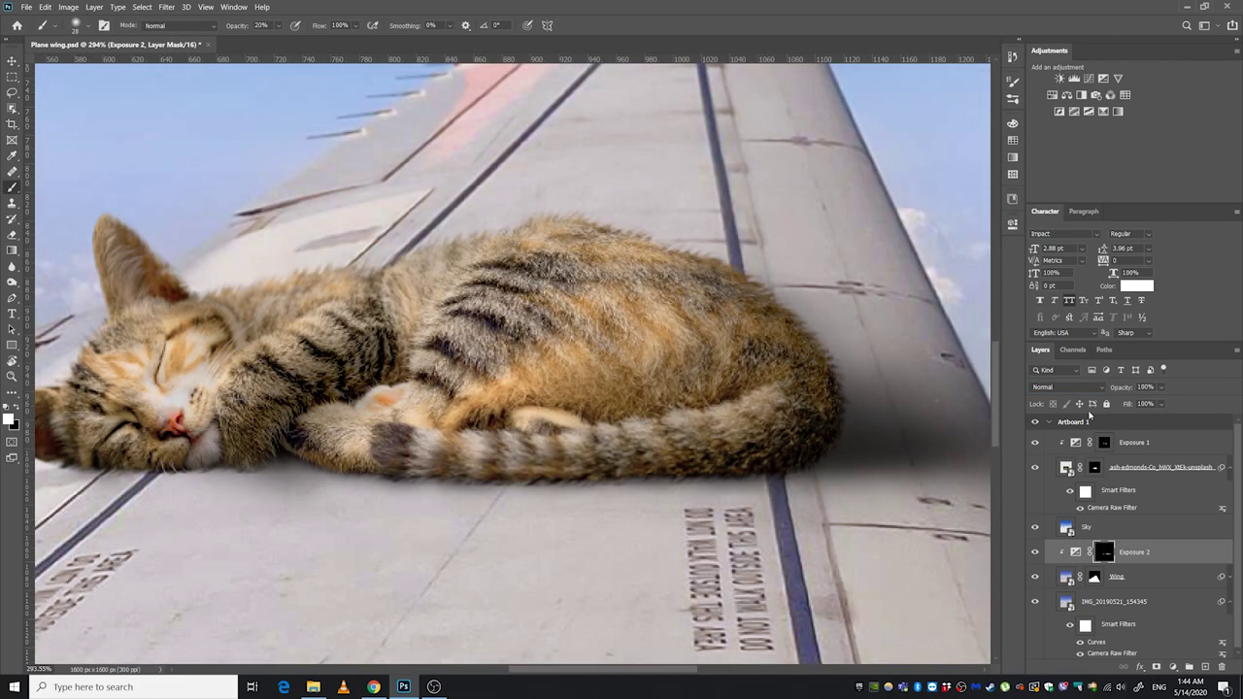
pyautogui.doubleClick(1075, 472)
pyautogui.scroll(-3, 559, 389)
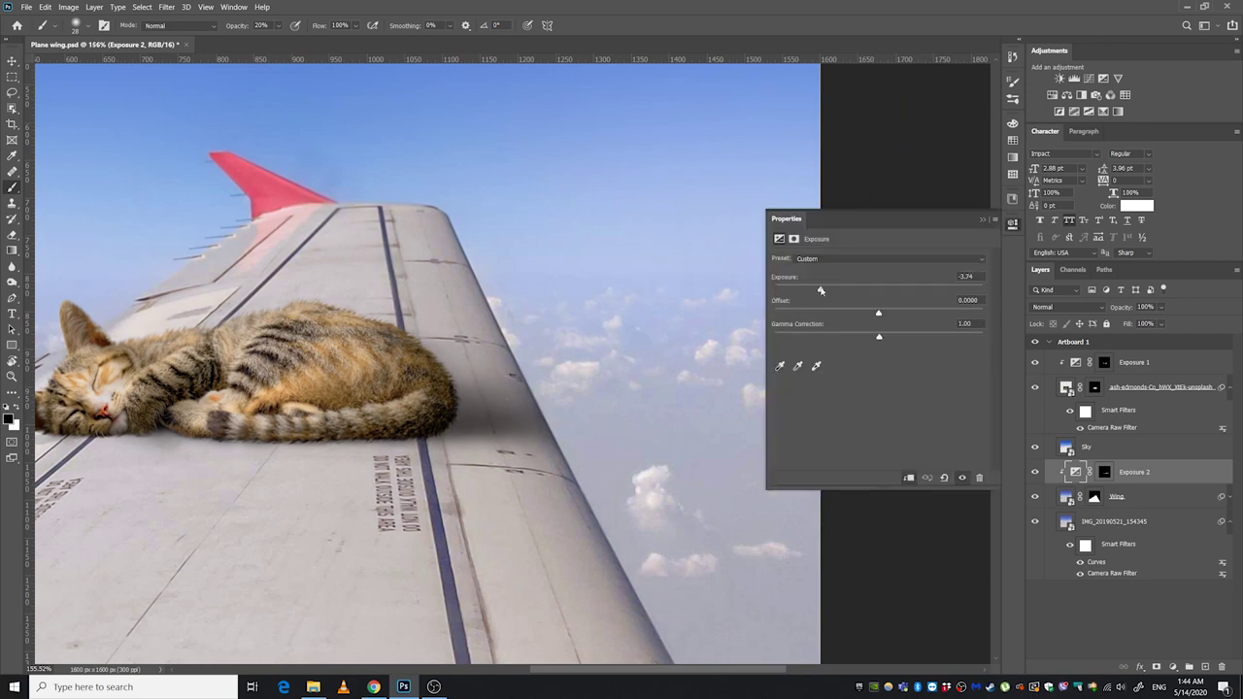
# Duplicate the shadow layer at exposure -3.74 and deepen the shadow right of the tail
pyautogui.hotkey('ctrl', 'j')
pyautogui.moveTo(808, 290); pyautogui.dragTo(821, 290)
pyautogui.click(1104, 472)
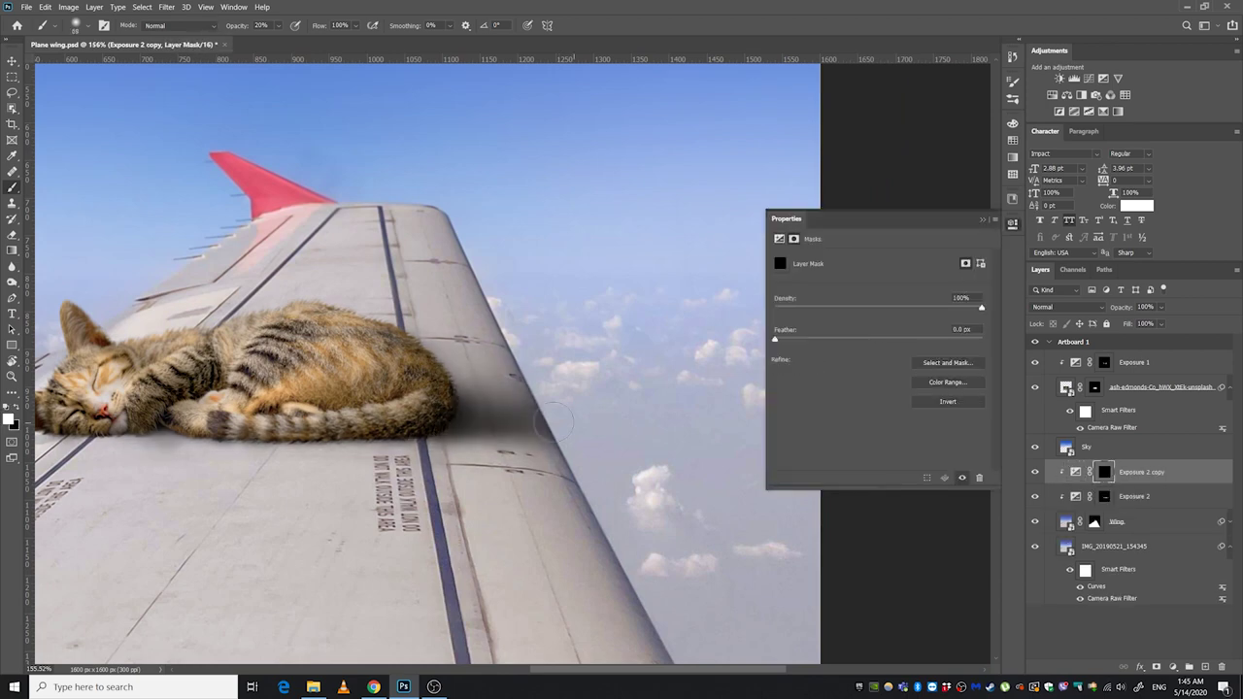
pyautogui.click(1075, 472)
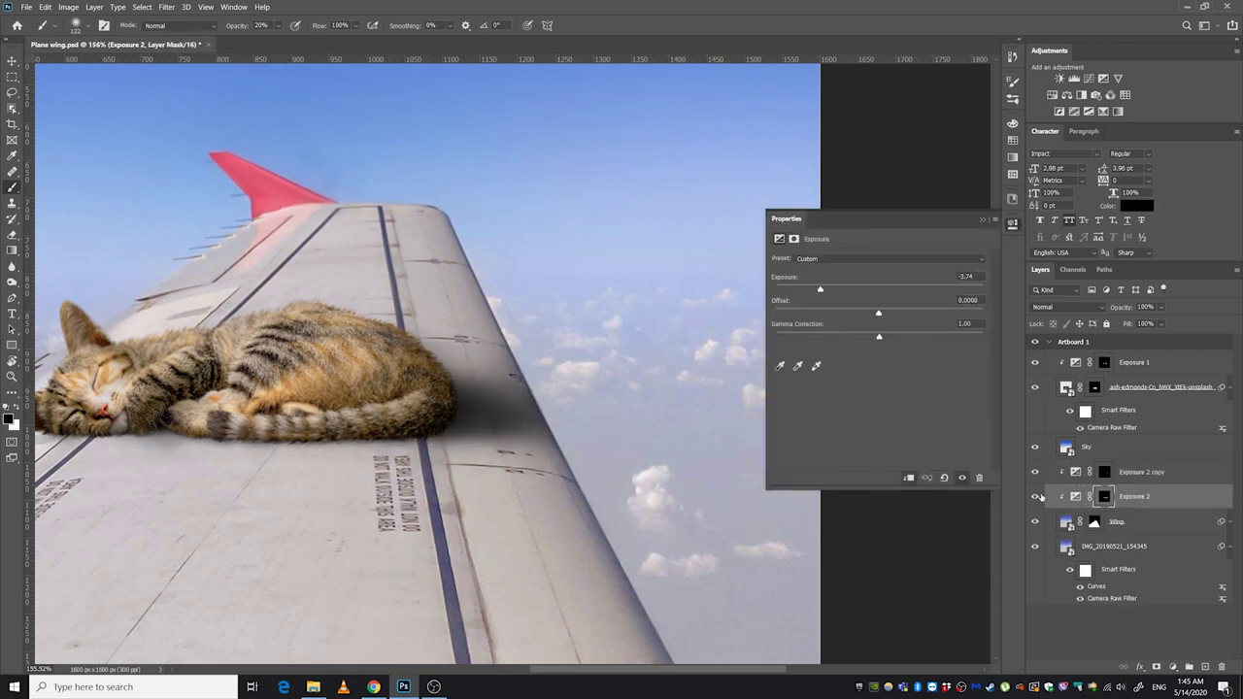
pyautogui.scroll(3, 437, 445)
pyautogui.scroll(-2, 511, 362)
pyautogui.press('x')
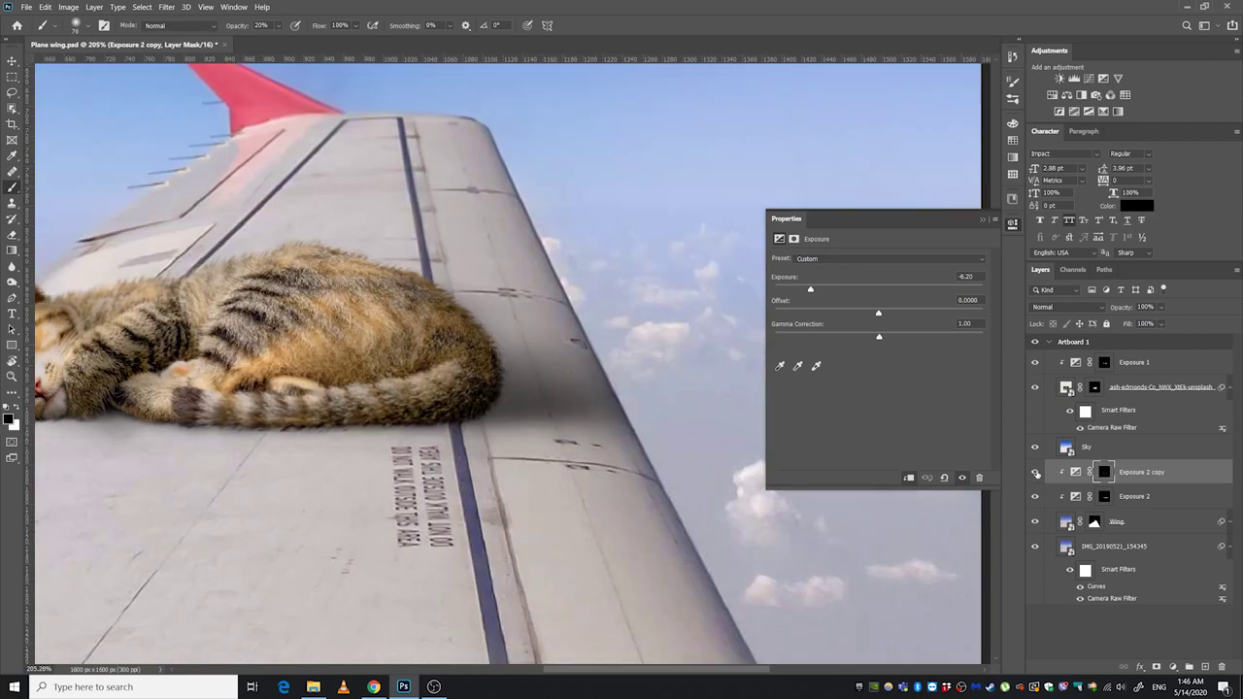
pyautogui.moveTo(582, 350); pyautogui.dragTo(437, 410)
# Target the duplicate shadow's mask and adjust its layer selection for more painting
pyautogui.scroll(3, 485, 446)
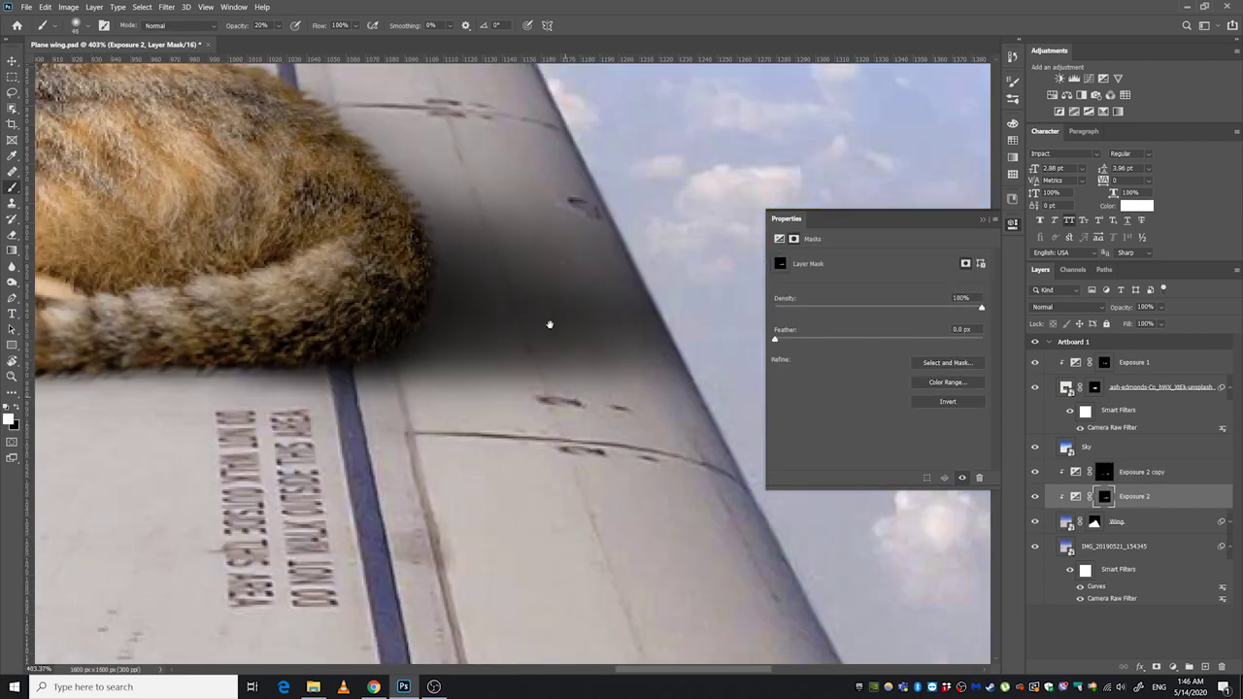
pyautogui.click(1104, 472)
pyautogui.scroll(-5, 880, 356)
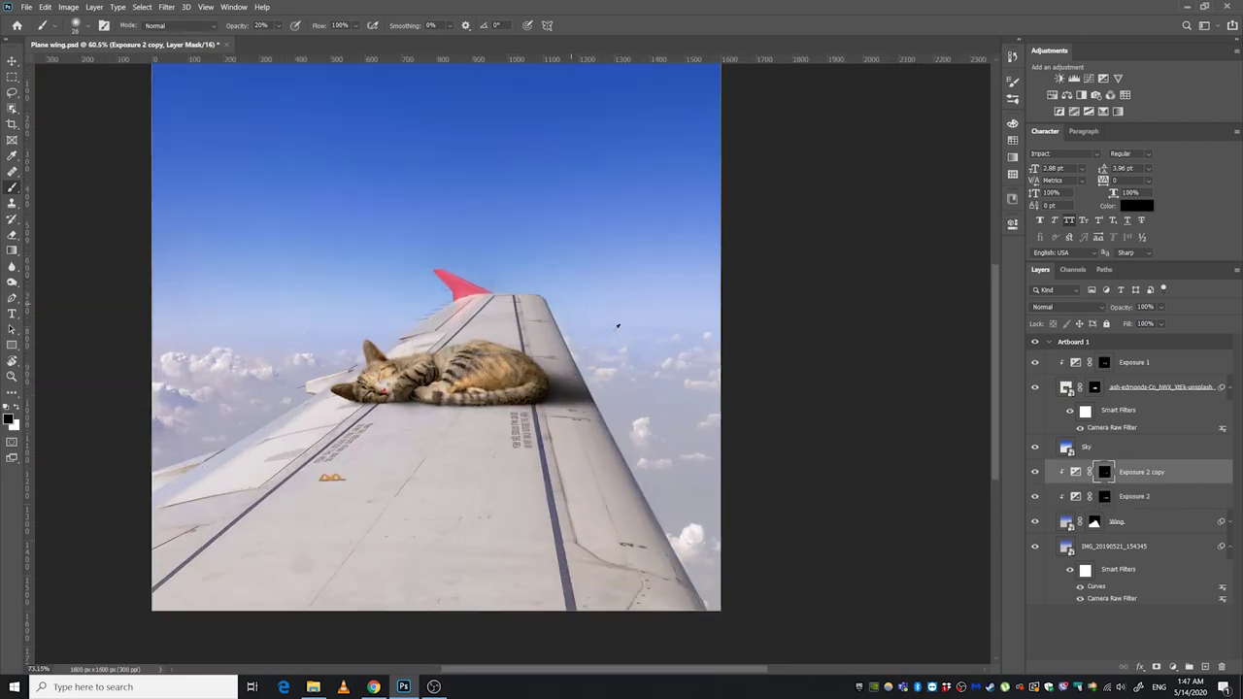
pyautogui.scroll(2, 541, 408)
pyautogui.hotkey('alt', '[')
pyautogui.scroll(-1, 541, 407)
pyautogui.scroll(-2, 388, 359)
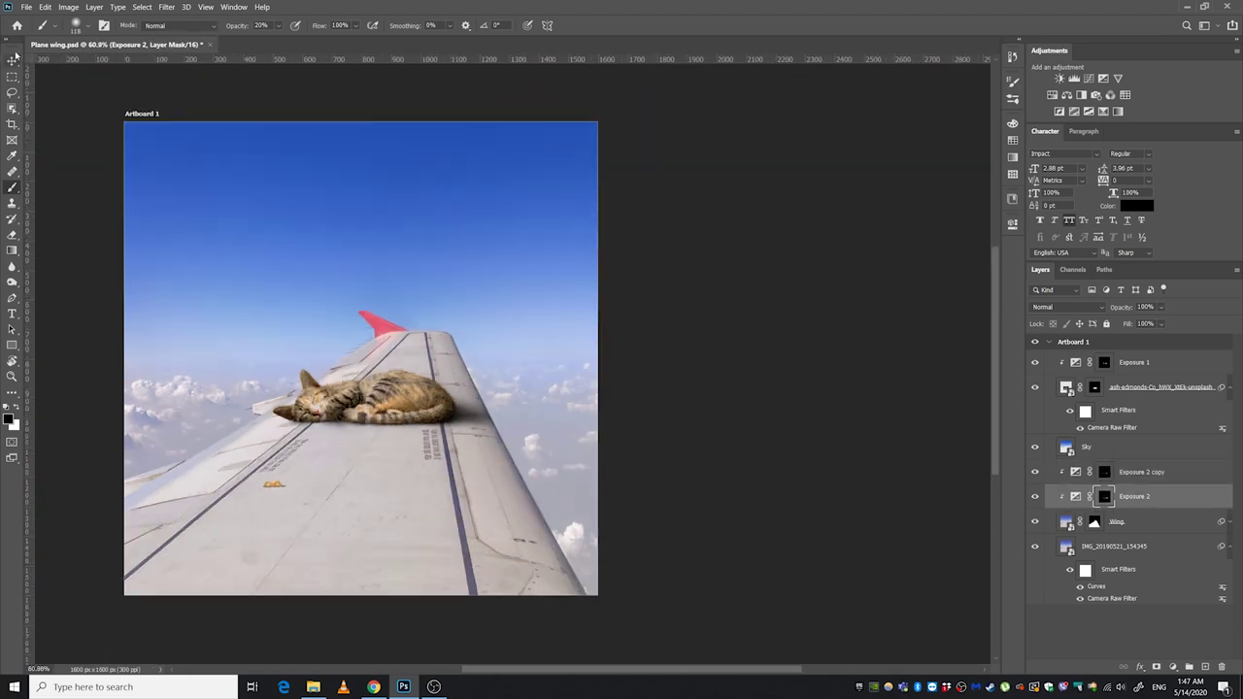
pyautogui.scroll(2, 388, 359)
# Add another shadow copy and paint it white to darken the wing's right edge
pyautogui.hotkey('ctrl', 'j')
pyautogui.press('v')
pyautogui.click(12, 188)
pyautogui.press('x')
pyautogui.moveTo(454, 321); pyautogui.dragTo(614, 631)
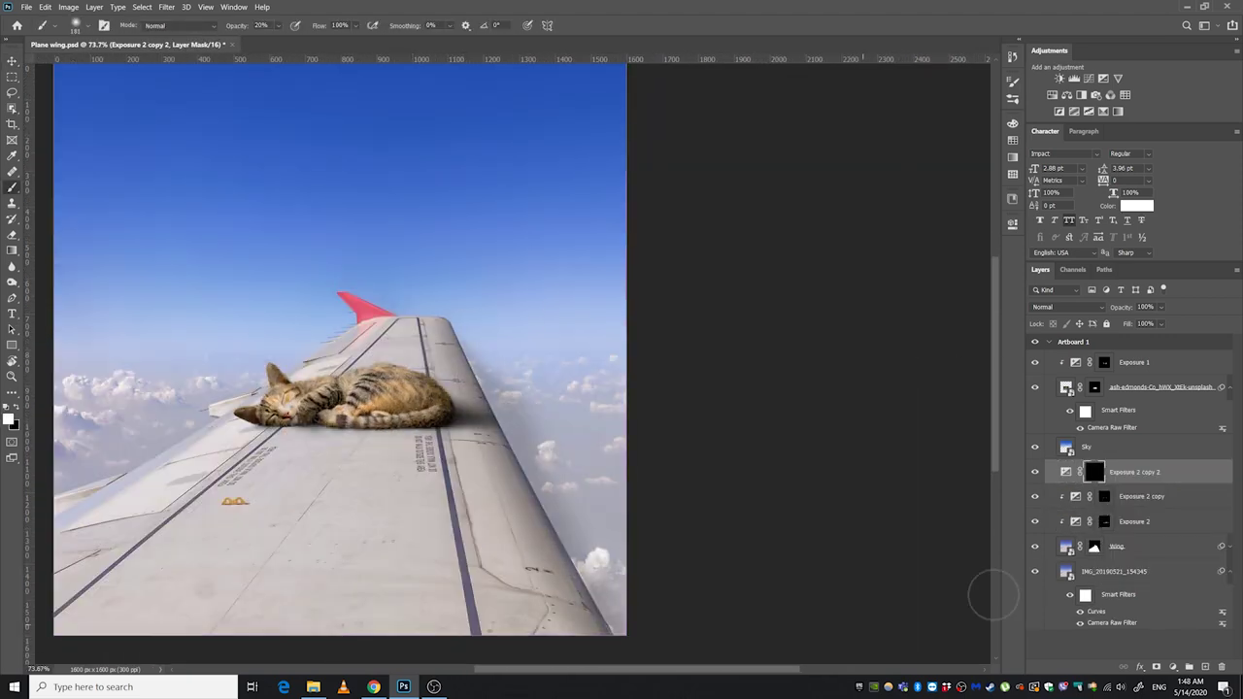
pyautogui.click(1075, 471)
# Add an Exposure adjustment above the cat with an inverted mask for painting
pyautogui.hotkey('ctrl', '0')
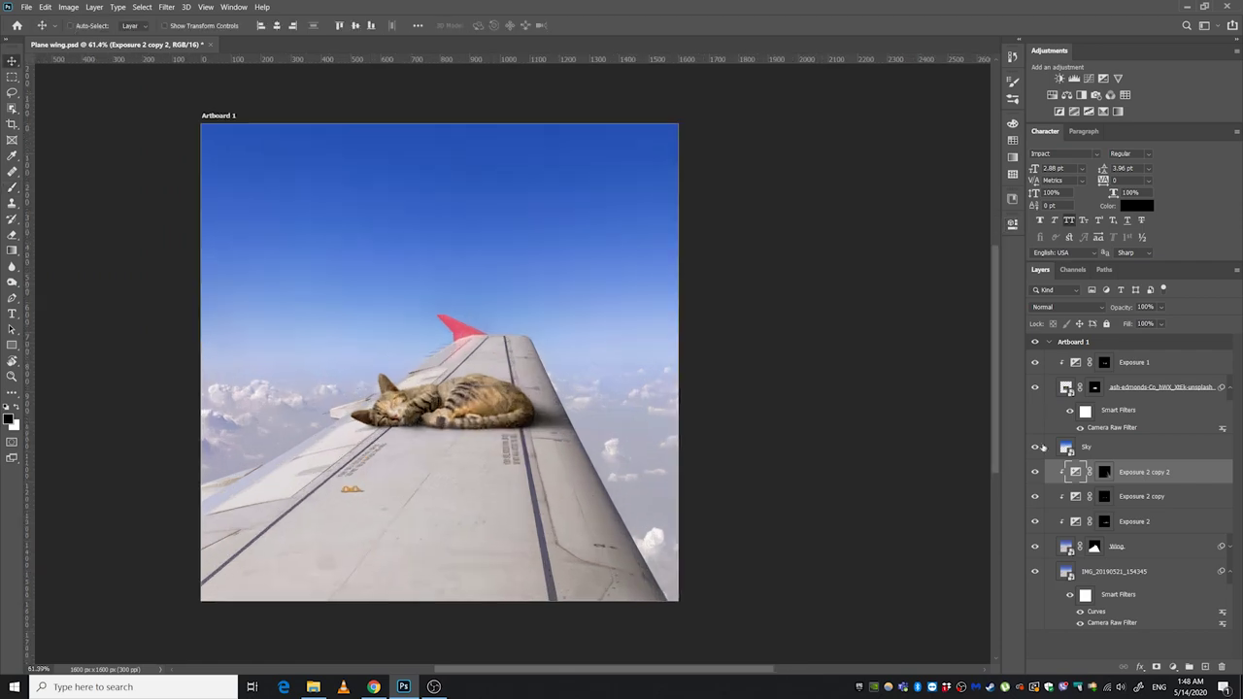
pyautogui.click(1173, 667)
pyautogui.click(1168, 523)
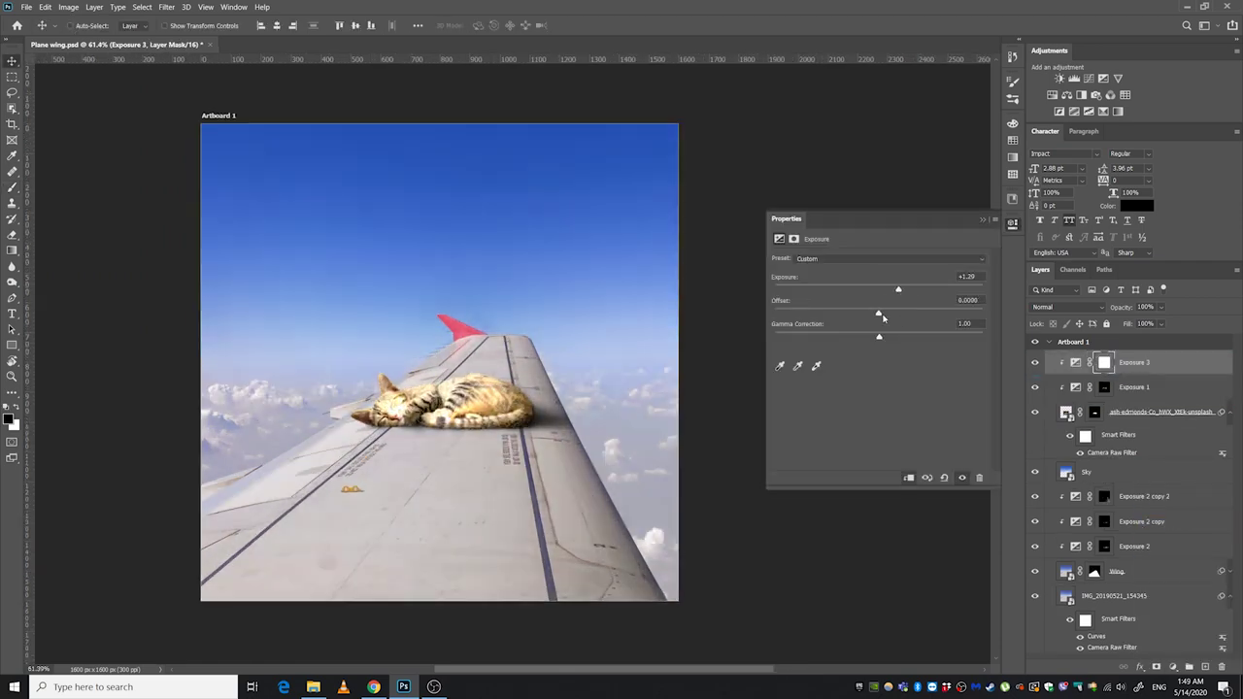
pyautogui.scroll(5, 376, 383)
pyautogui.hotkey('ctrl', 'i')
pyautogui.click(982, 220)
pyautogui.press('b')
# Paint highlights onto the cat's fur on the brightening layer at 20% brush strength
pyautogui.scroll(3, 349, 417)
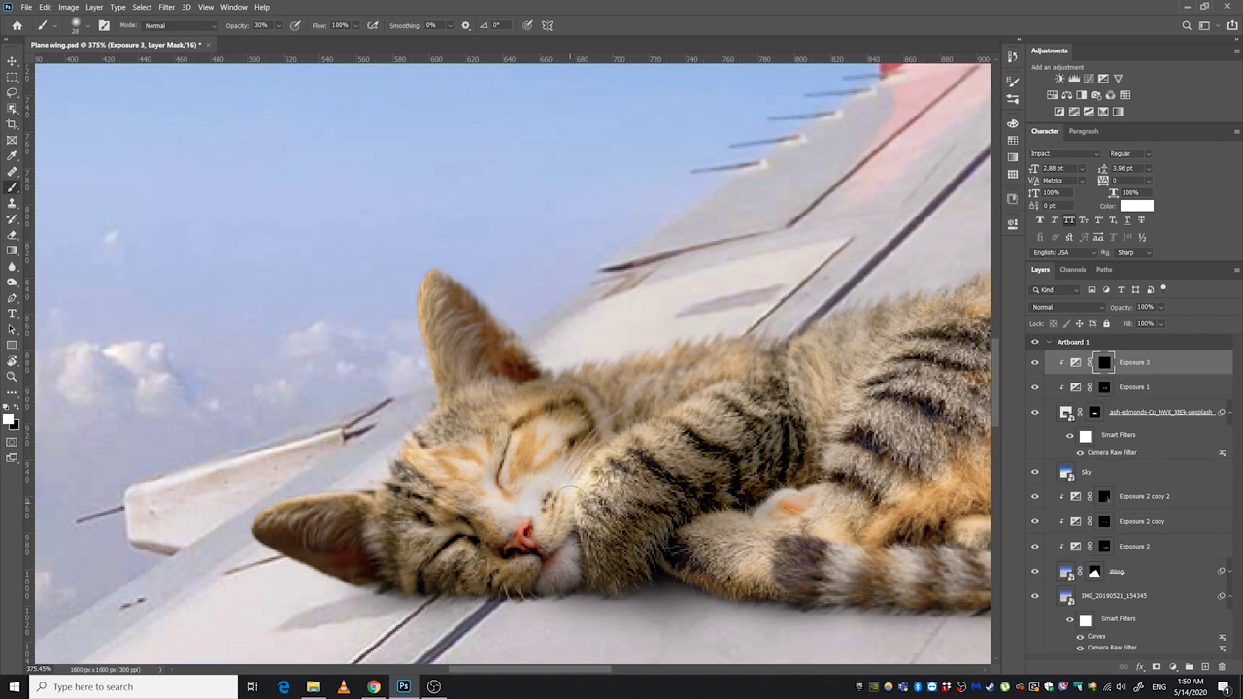
pyautogui.press('x')
pyautogui.scroll(3, 584, 502)
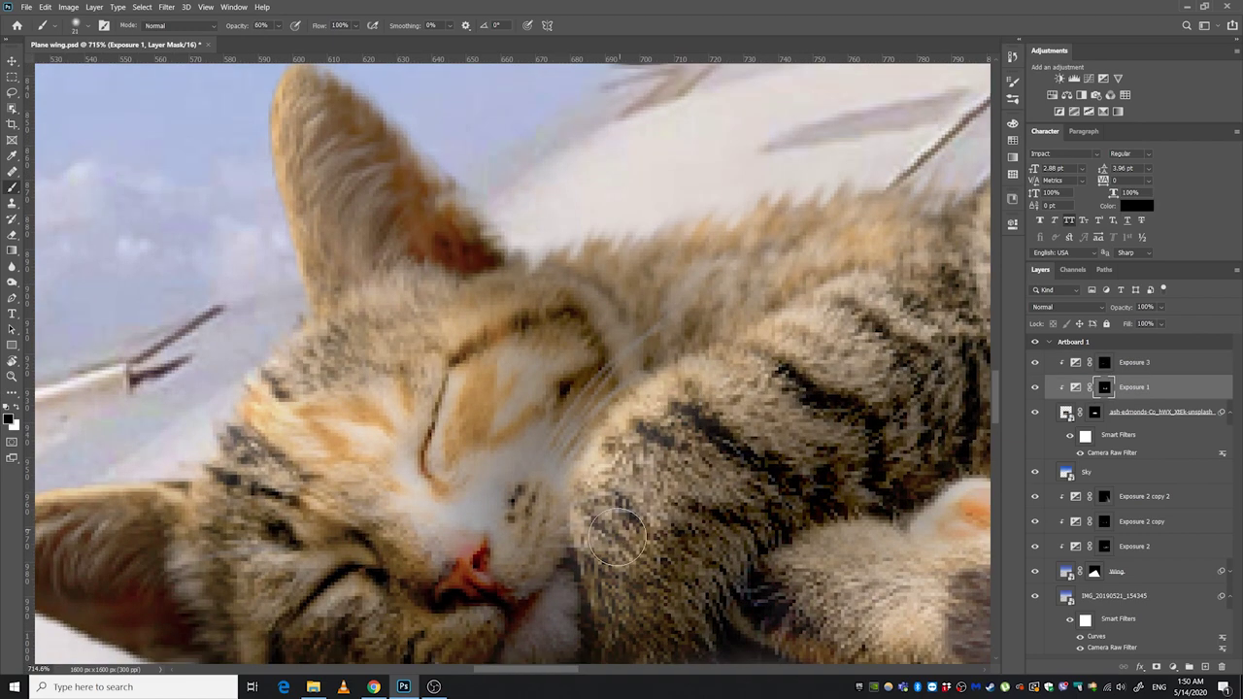
pyautogui.scroll(-10, 617, 536)
pyautogui.scroll(4, 621, 467)
pyautogui.scroll(2, 627, 437)
pyautogui.hotkey('alt', ']')
pyautogui.scroll(2, 630, 416)
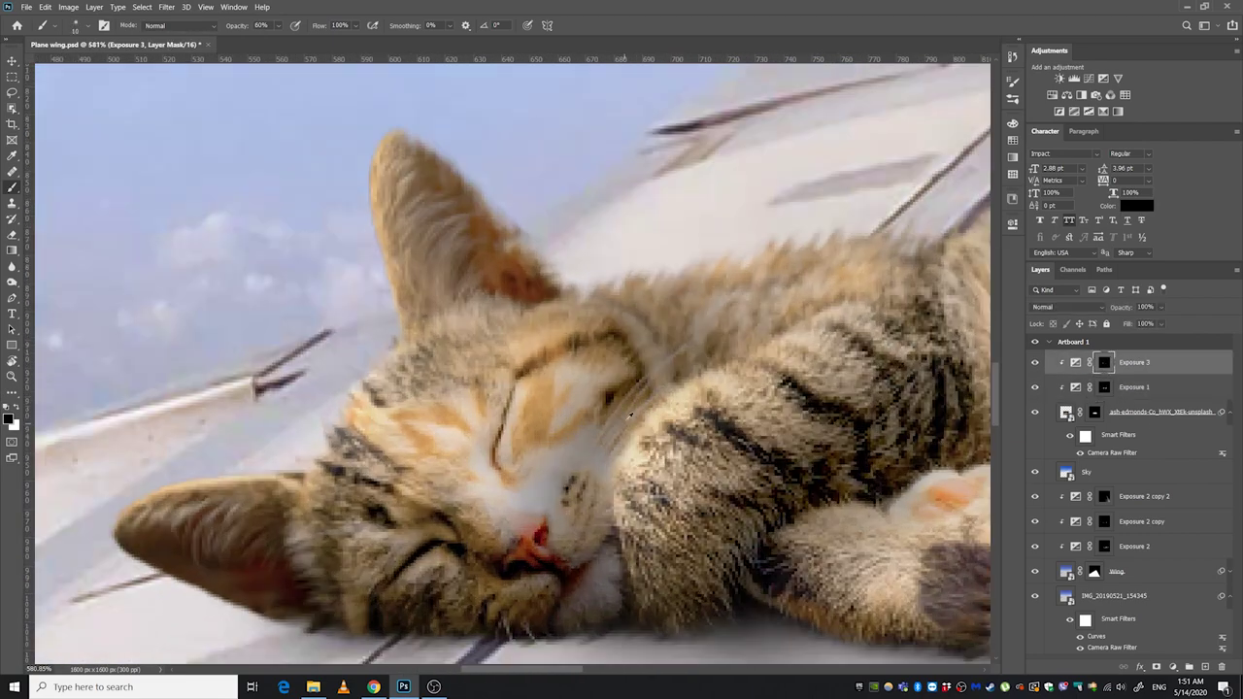
pyautogui.press('2')
# Paint black into the cat's fur at 60% brush strength
pyautogui.scroll(-1, 728, 428)
pyautogui.hscroll(3, 719, 457)
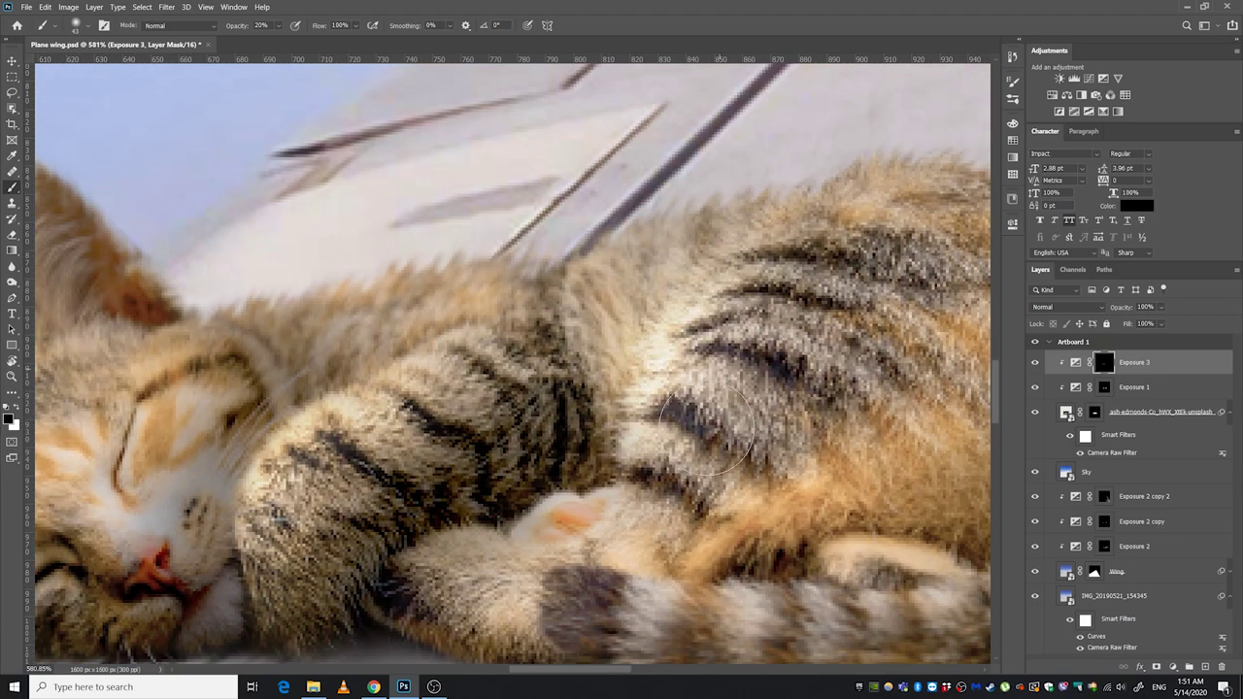
pyautogui.scroll(-3, 711, 483)
pyautogui.press('6')
pyautogui.scroll(3, 835, 428)
pyautogui.press('x')
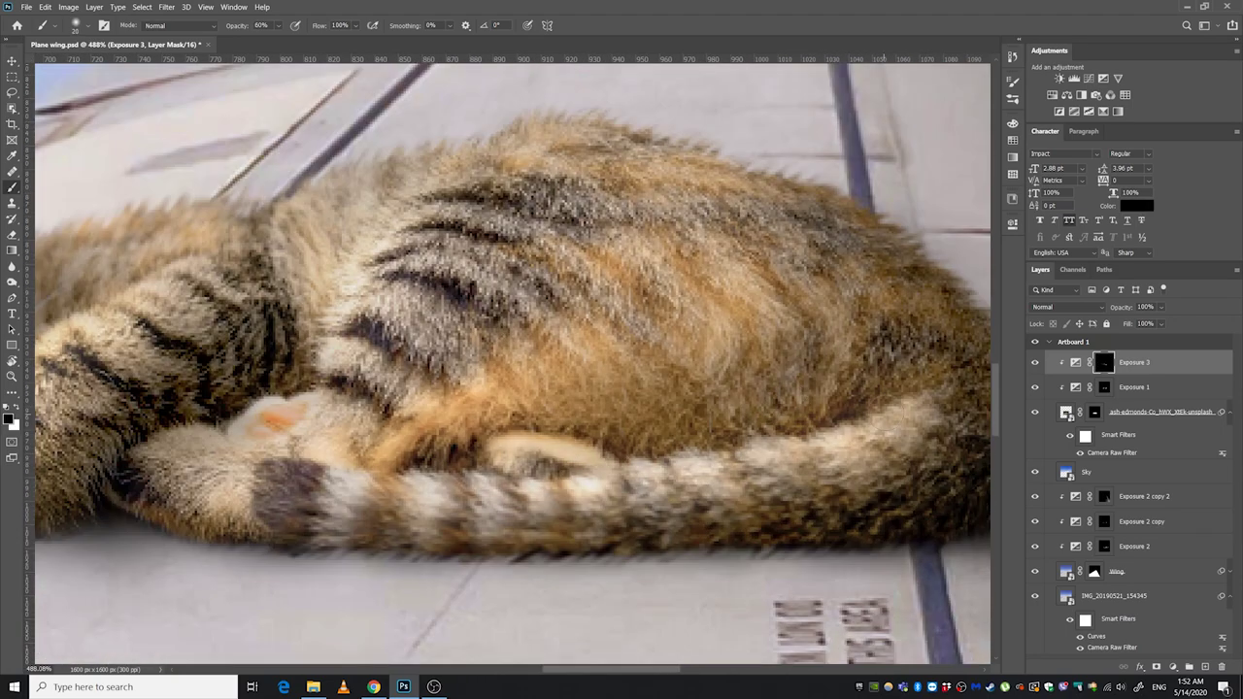
pyautogui.scroll(-2, 823, 508)
# Soften the cat's shading at 30% brush strength and open the wing's Highlight copy mask
pyautogui.scroll(2, 444, 400)
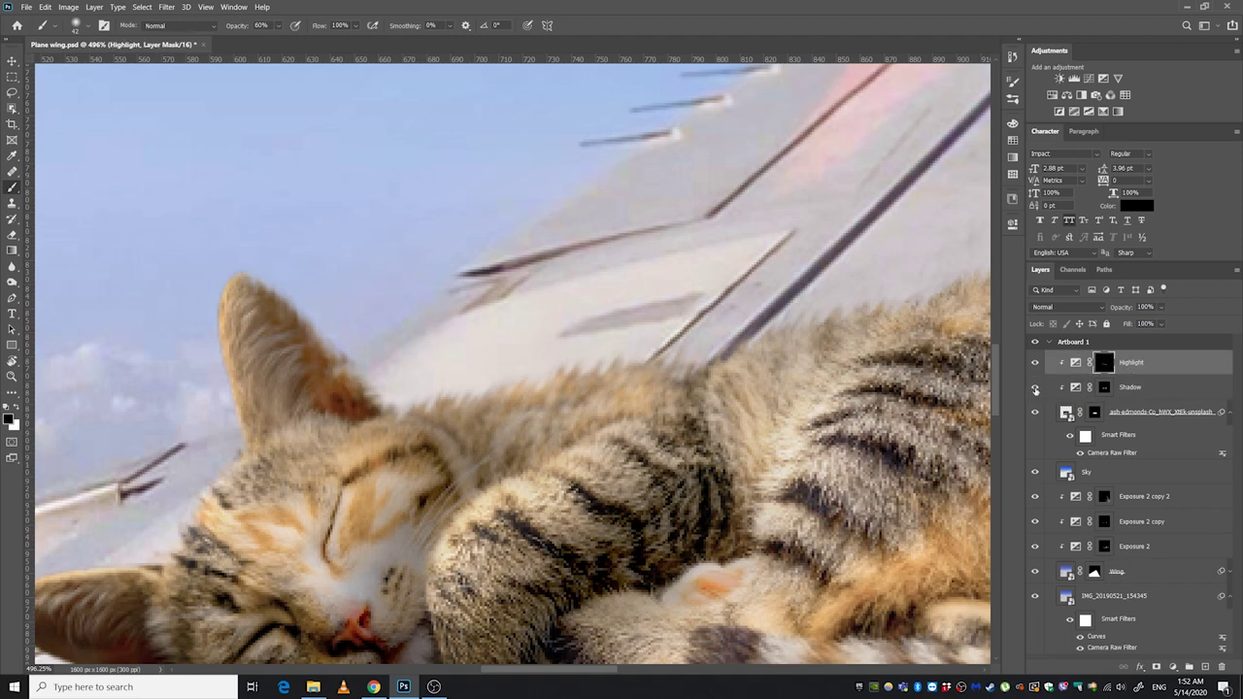
pyautogui.scroll(-3, 627, 346)
pyautogui.scroll(2, 505, 437)
pyautogui.scroll(1, 503, 437)
pyautogui.press('3')
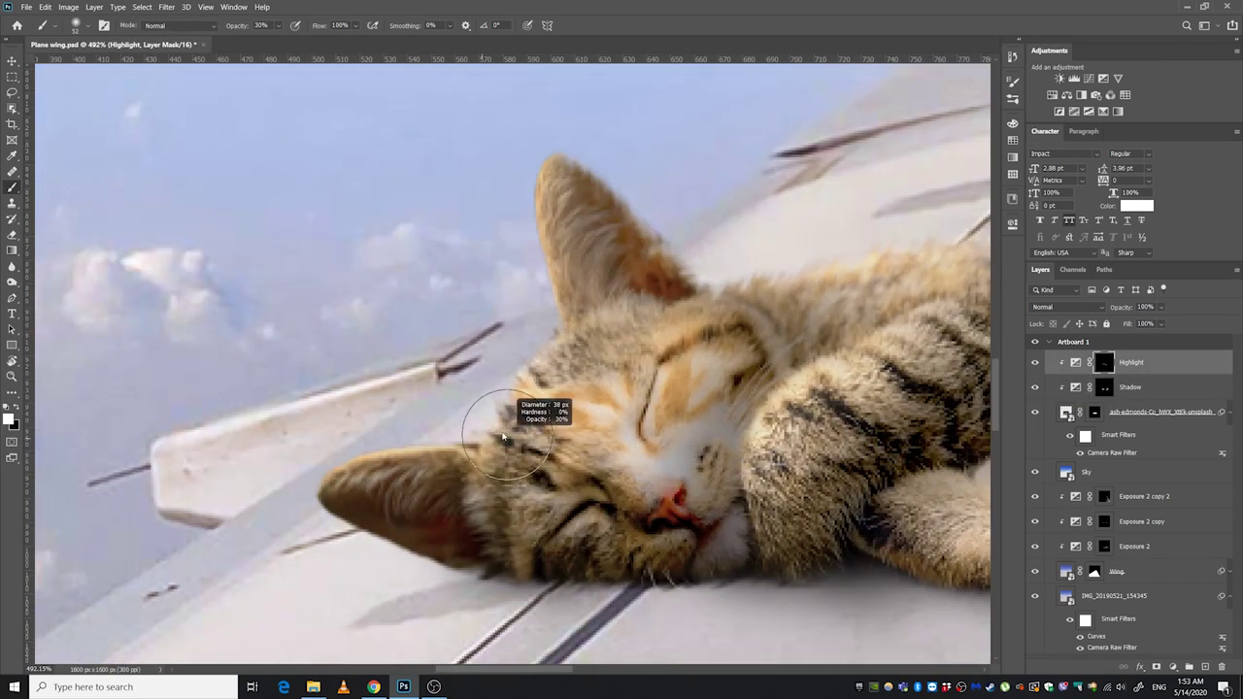
pyautogui.scroll(-3, 512, 563)
pyautogui.scroll(-2, 544, 466)
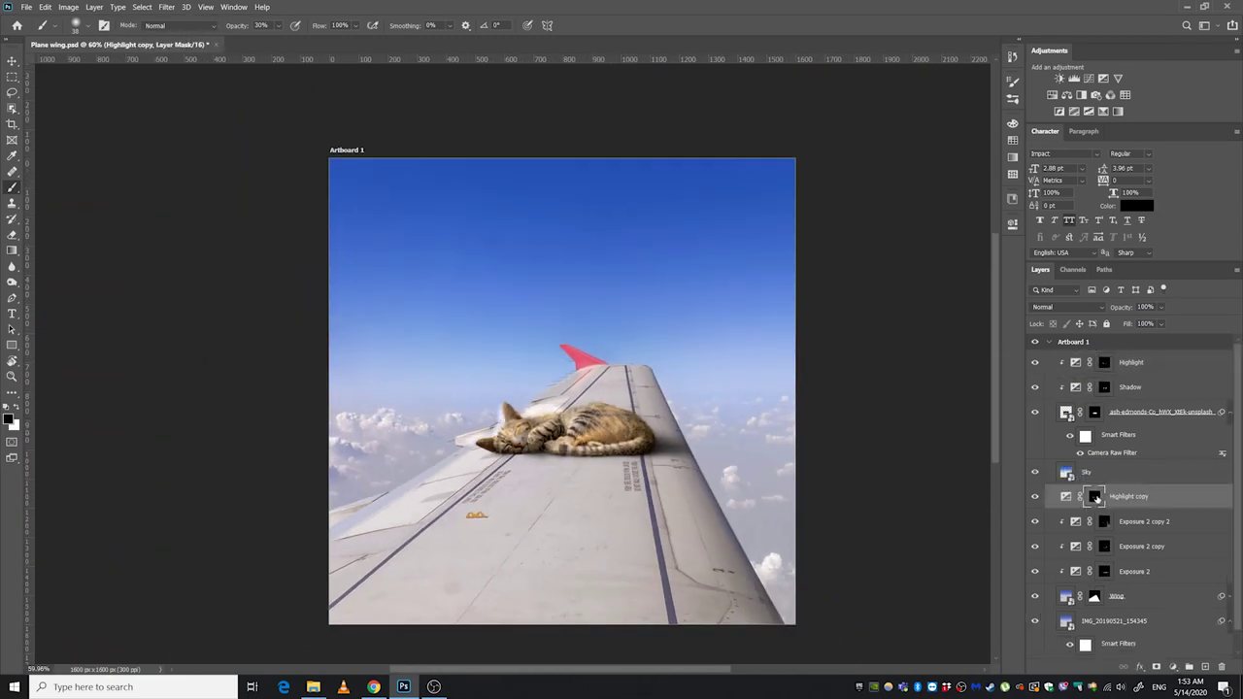
pyautogui.click(1124, 522)
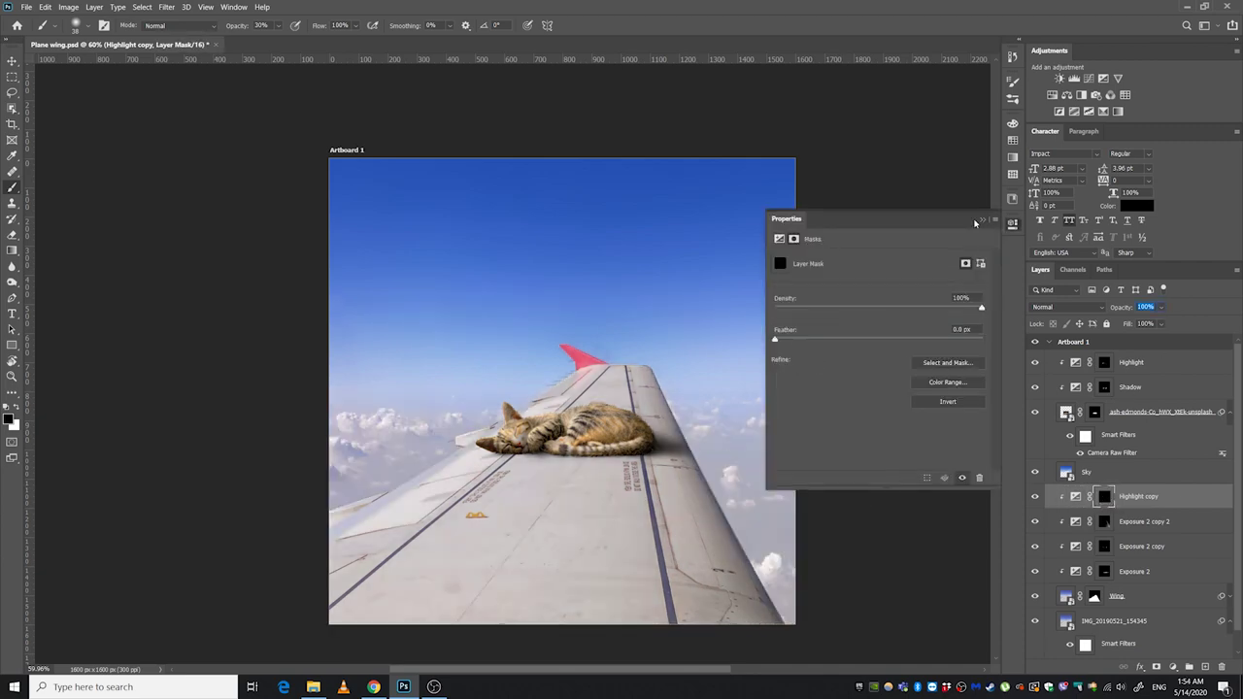
# Save the document, preview the moon's blend modes, and apply a Gaussian Blur to it
pyautogui.hotkey('ctrl', 's')
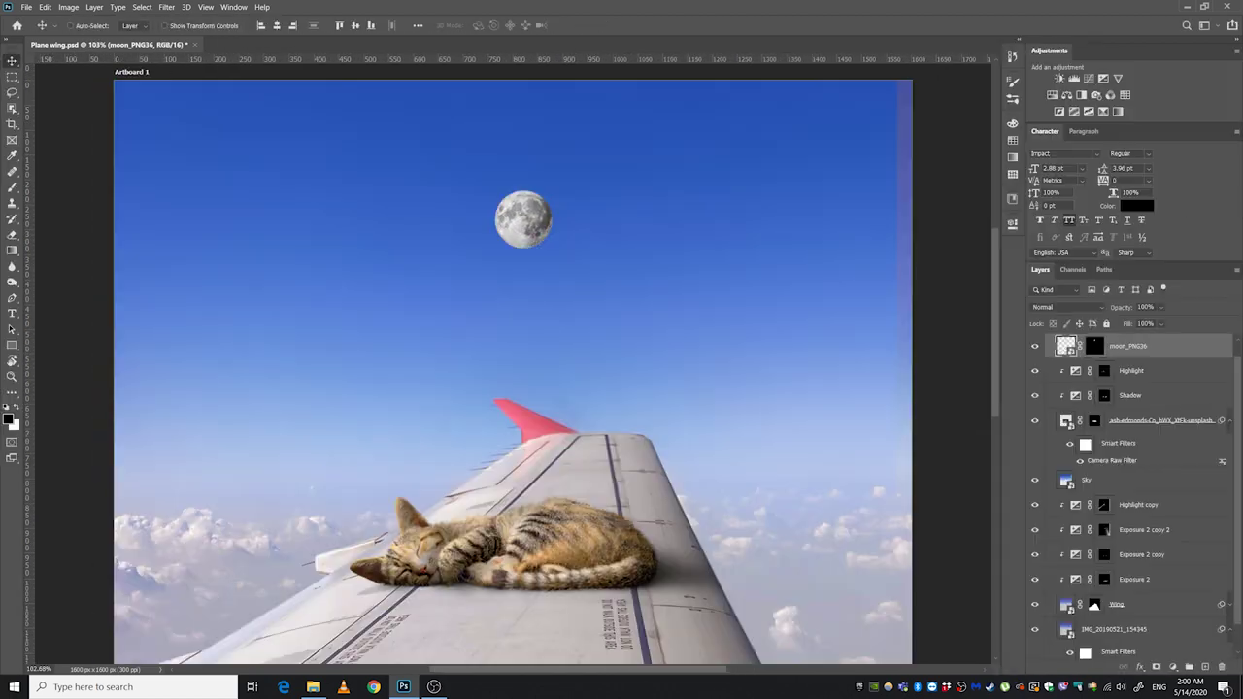
pyautogui.click(1066, 307)
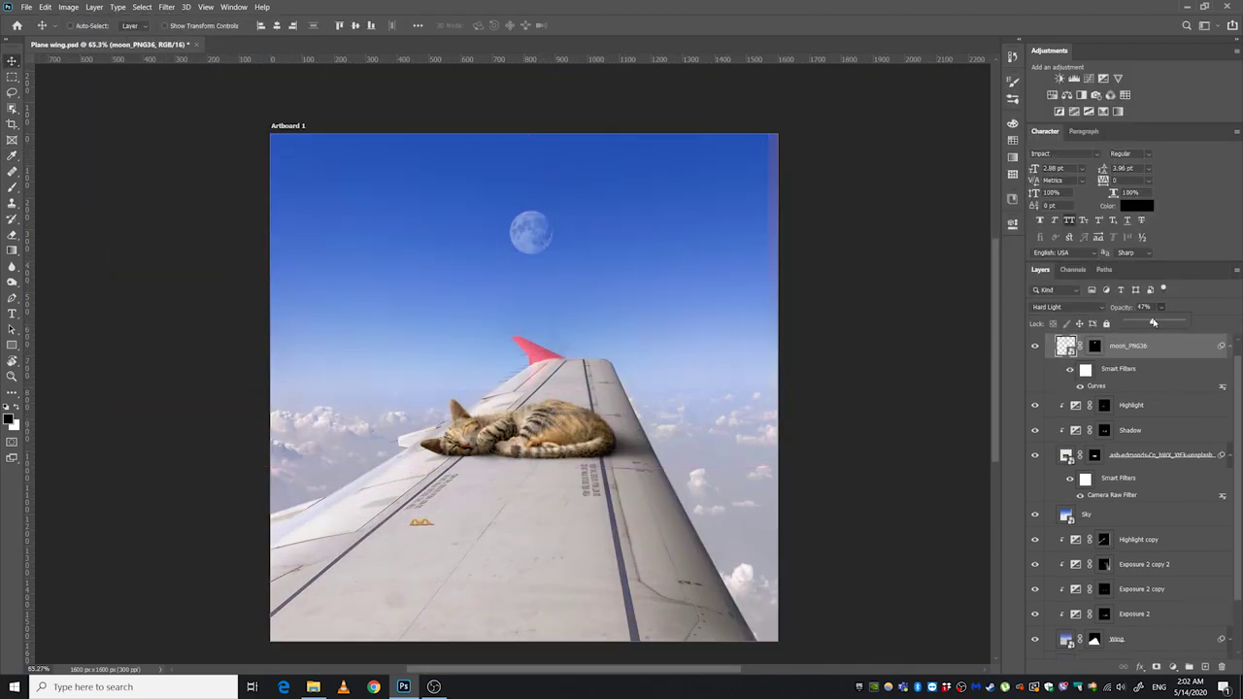
pyautogui.click(166, 6)
pyautogui.click(350, 175)
pyautogui.press('Return')
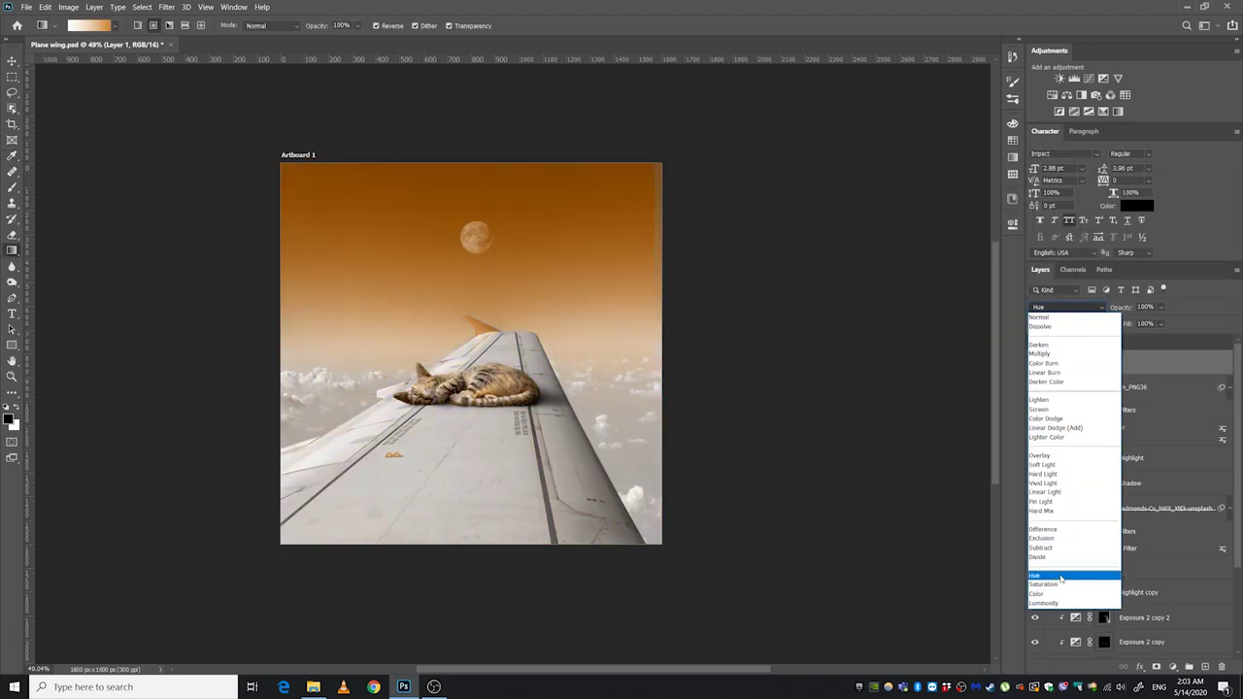
# Change the gradient's blend mode, hide the gradient, and show and select the moon layer
pyautogui.click(1041, 464)
pyautogui.click(1034, 362)
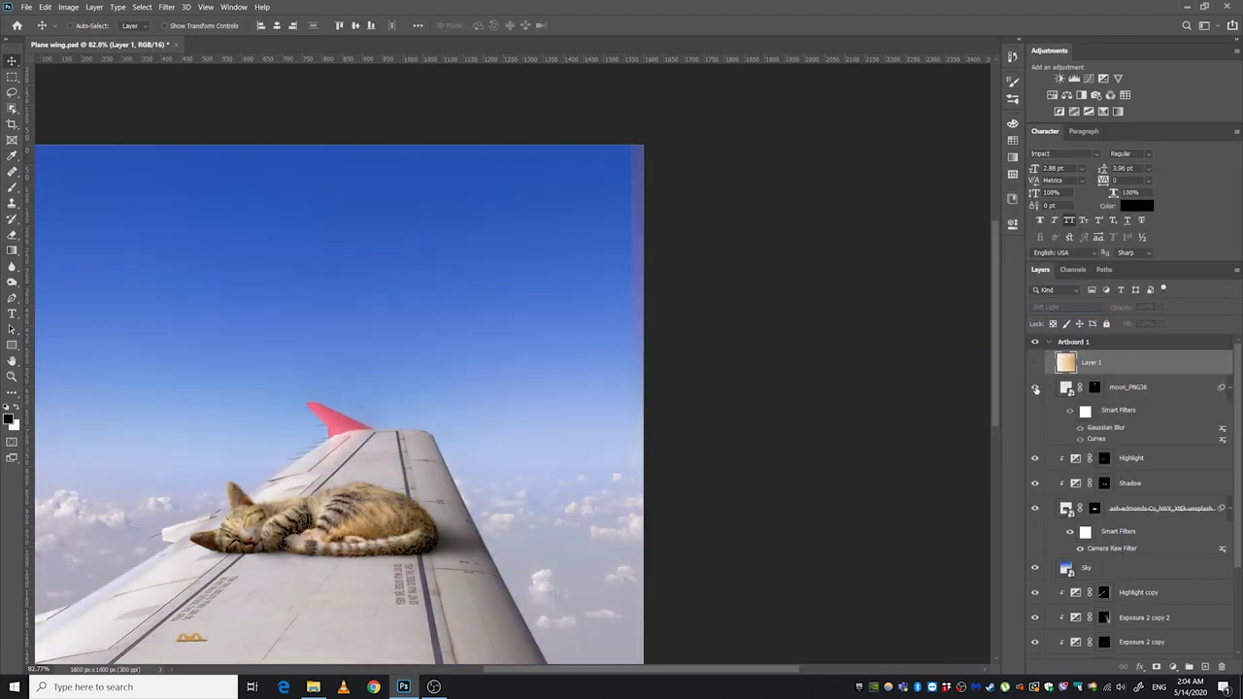
pyautogui.click(1036, 390)
pyautogui.click(1131, 387)
# Enlarge the moon with Free Transform and raise its opacity to 100%
pyautogui.scroll(-3, 389, 388)
pyautogui.hotkey('ctrl', 't')
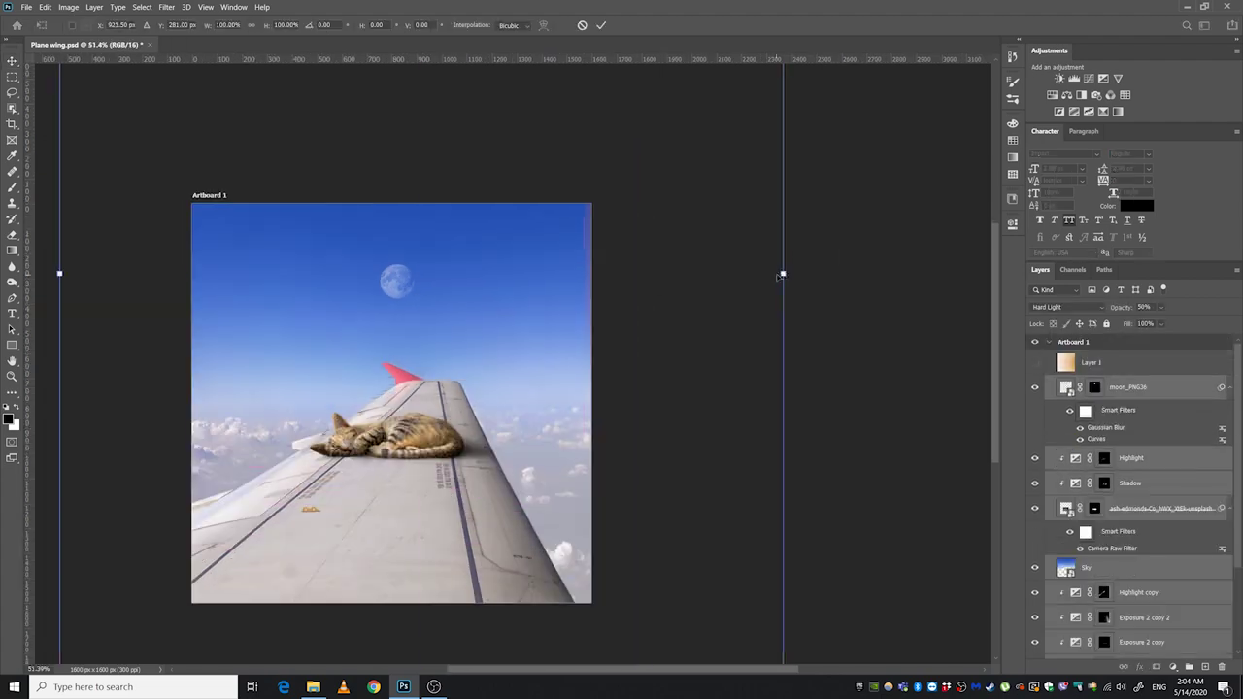
pyautogui.moveTo(781, 275); pyautogui.dragTo(798, 264)
pyautogui.press('Return')
pyautogui.scroll(1, 399, 376)
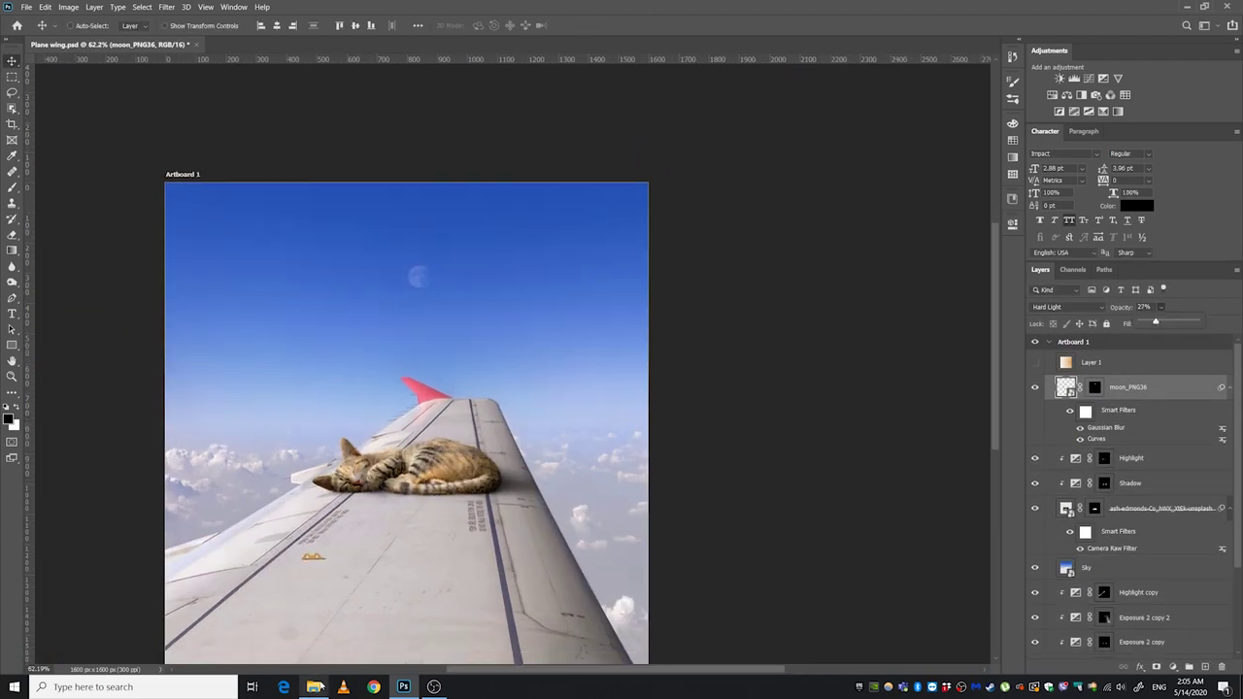
pyautogui.scroll(-1, 399, 377)
pyautogui.hotkey('ctrl', 't')
pyautogui.moveTo(427, 291); pyautogui.dragTo(442, 359)
pyautogui.press('Return')
pyautogui.press('0')
pyautogui.scroll(2, 399, 377)
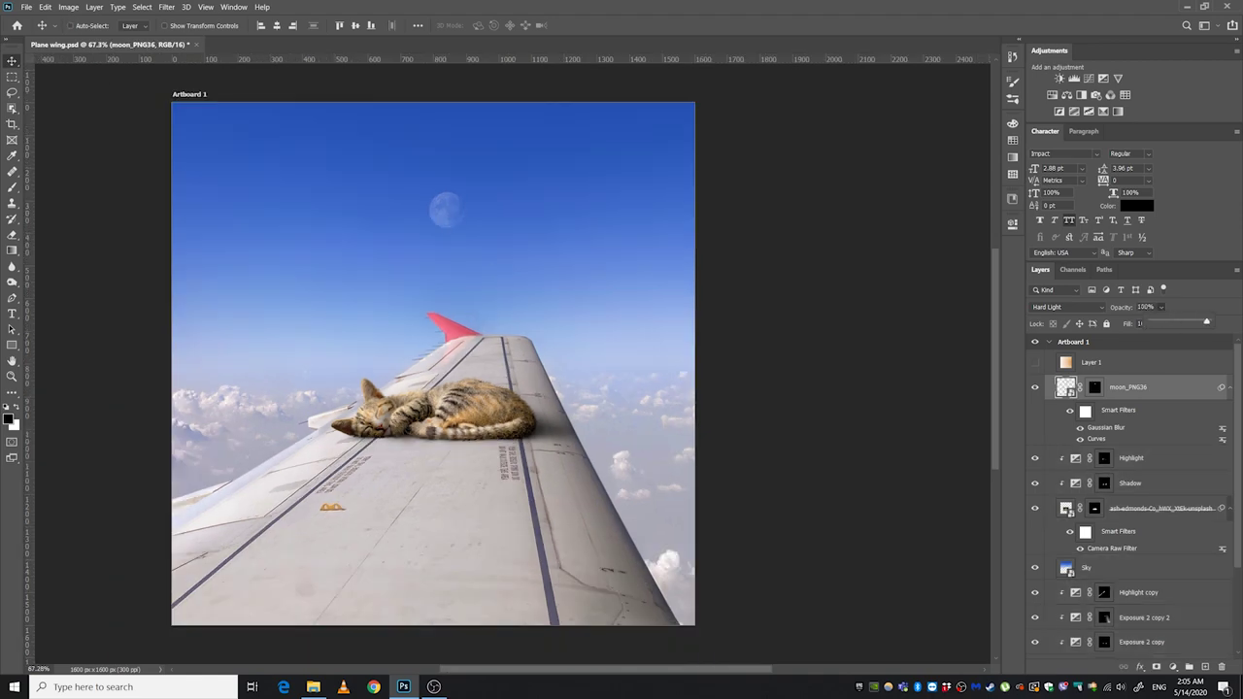
# Open the moon's Curves settings, set the gradient to Hard Light at 55% opacity, and brush strength to 30%
pyautogui.doubleClick(1095, 438)
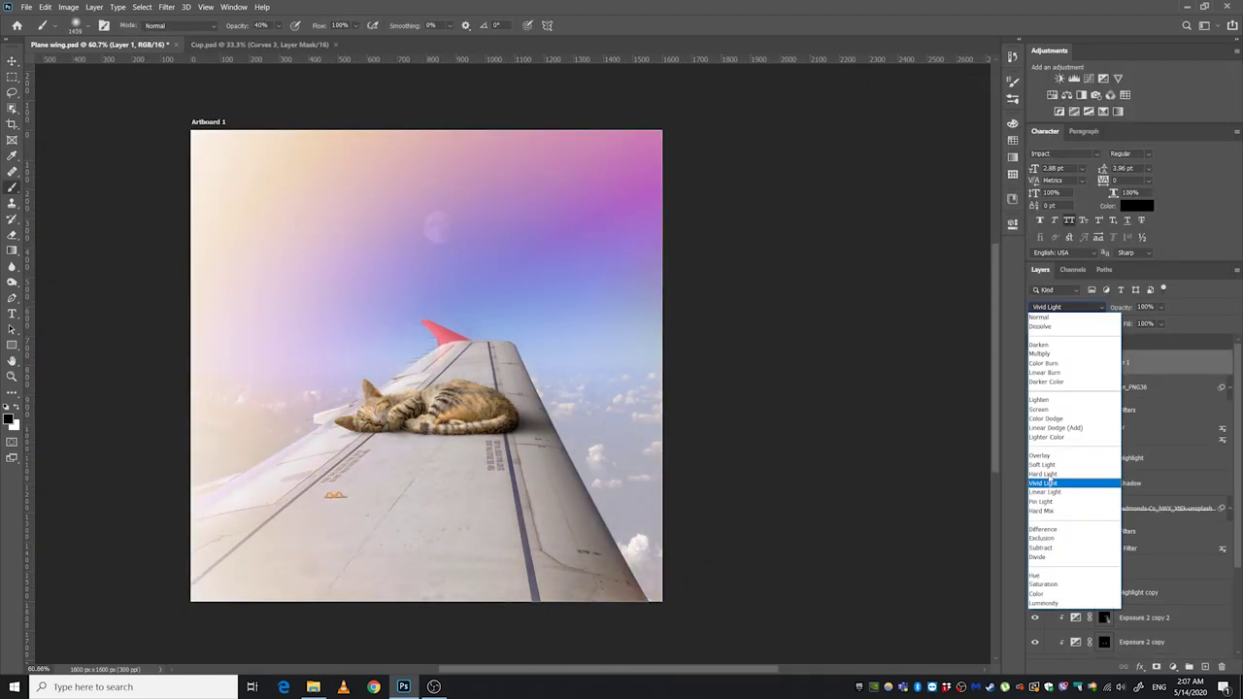
pyautogui.click(1044, 474)
pyautogui.moveTo(1160, 307); pyautogui.dragTo(1153, 324)
pyautogui.scroll(-3, 603, 243)
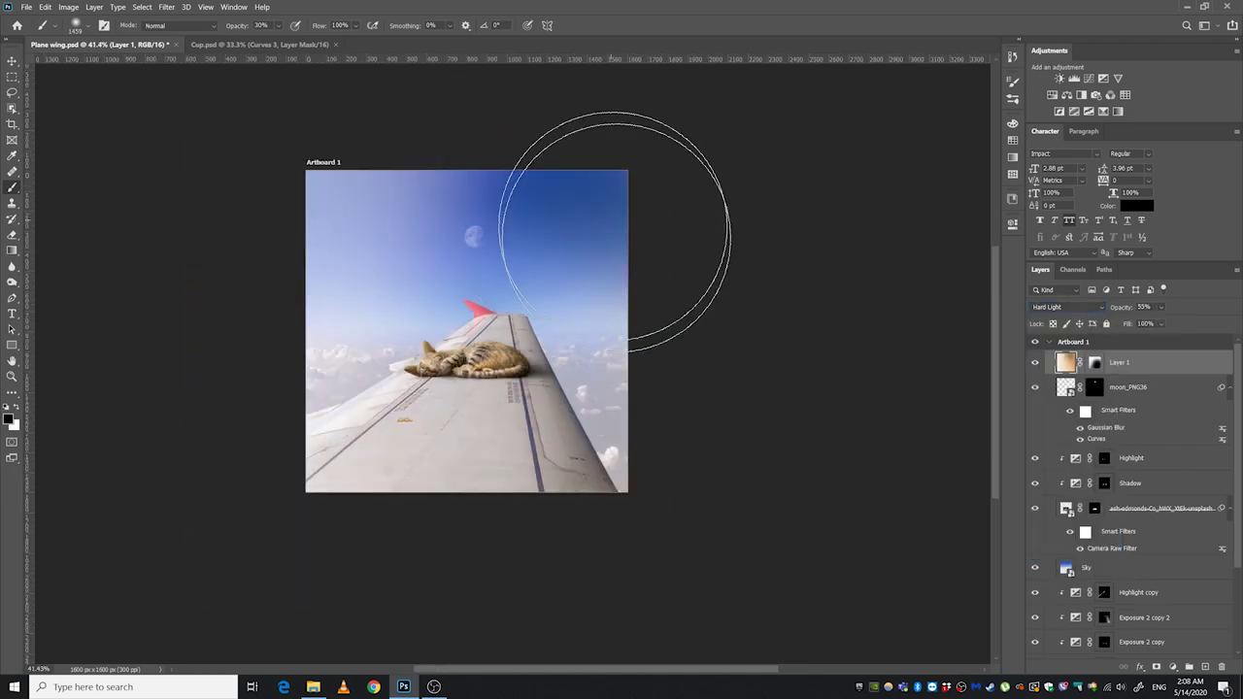
pyautogui.press('3')
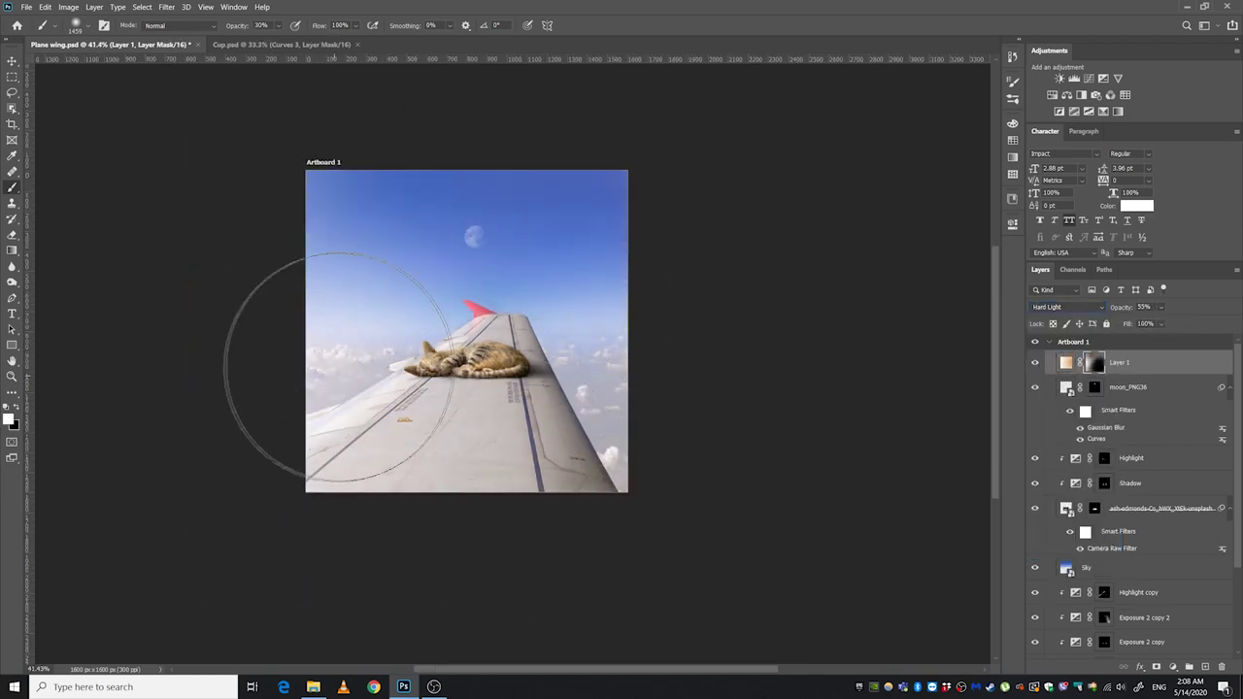
pyautogui.scroll(2, 494, 320)
# Drag the logo layer from Cup.psd into the Plane wing document
pyautogui.press('v')
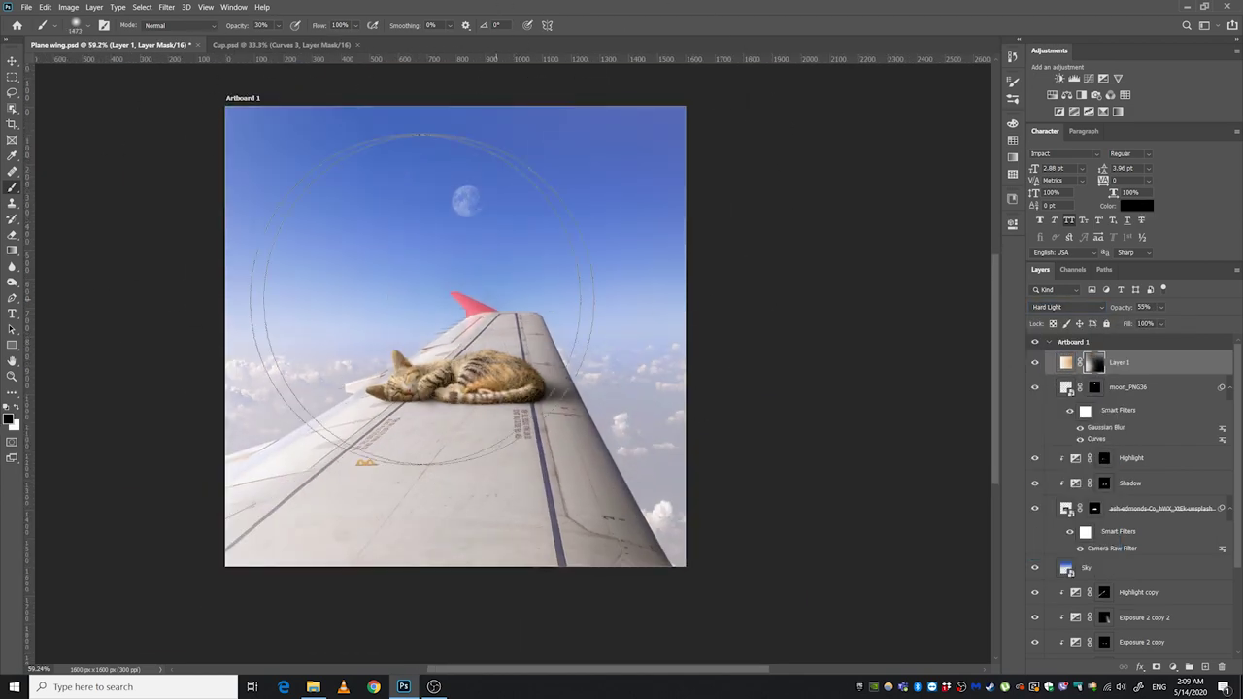
pyautogui.click(238, 44)
pyautogui.rightClick(508, 560)
pyautogui.click(525, 571)
pyautogui.moveTo(508, 560); pyautogui.dragTo(236, 85)
# Copy a bottom strip from Cup.psd into Plane wing as a grey band, then undo it
pyautogui.click(238, 45)
pyautogui.press('m')
pyautogui.moveTo(267, 510); pyautogui.dragTo(789, 607)
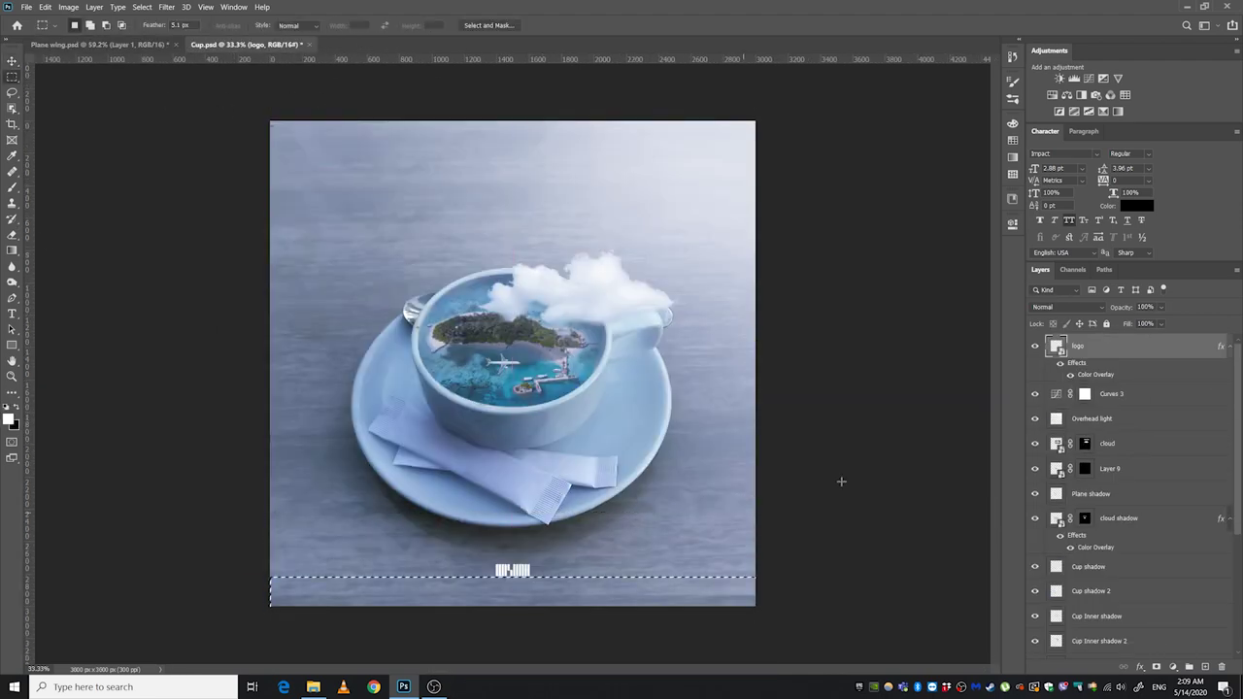
pyautogui.click(87, 44)
pyautogui.moveTo(456, 253); pyautogui.dragTo(652, 532)
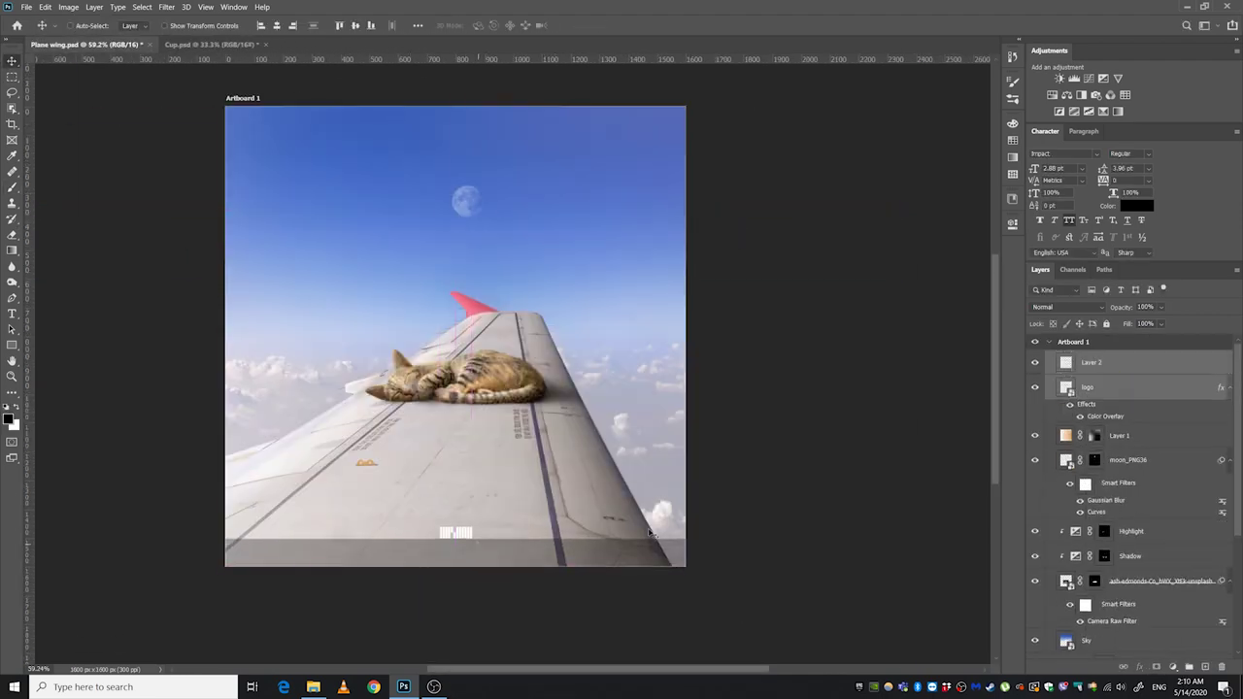
pyautogui.hotkey('ctrl', 'z')
# Switch to the brush for the gradient mask and save the finished composite
pyautogui.press('b')
pyautogui.scroll(-2, 437, 427)
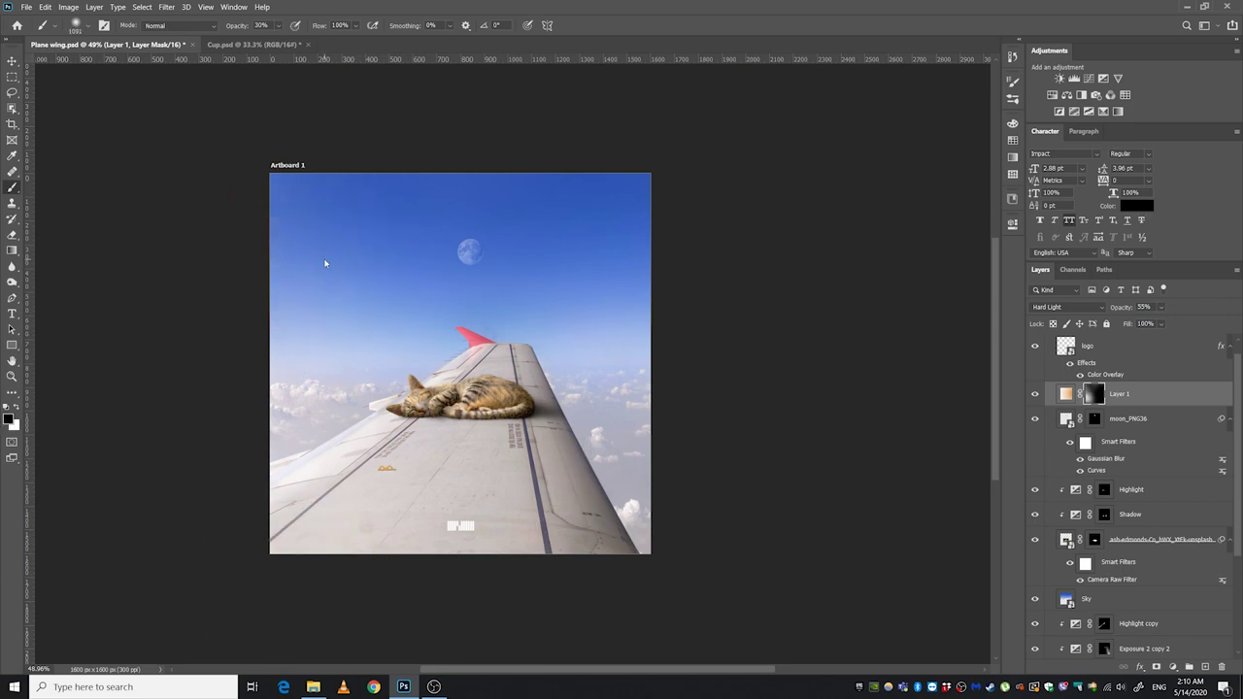
pyautogui.hotkey('ctrl', 'shift', 's')
pyautogui.press('Return')
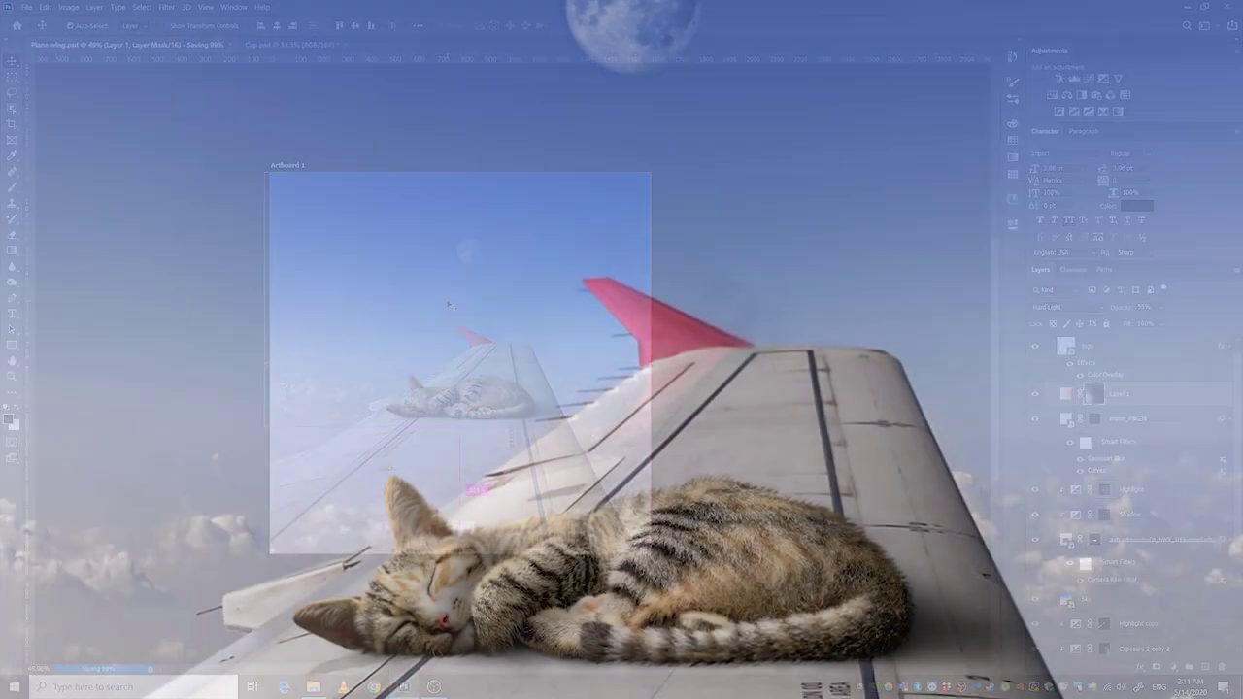